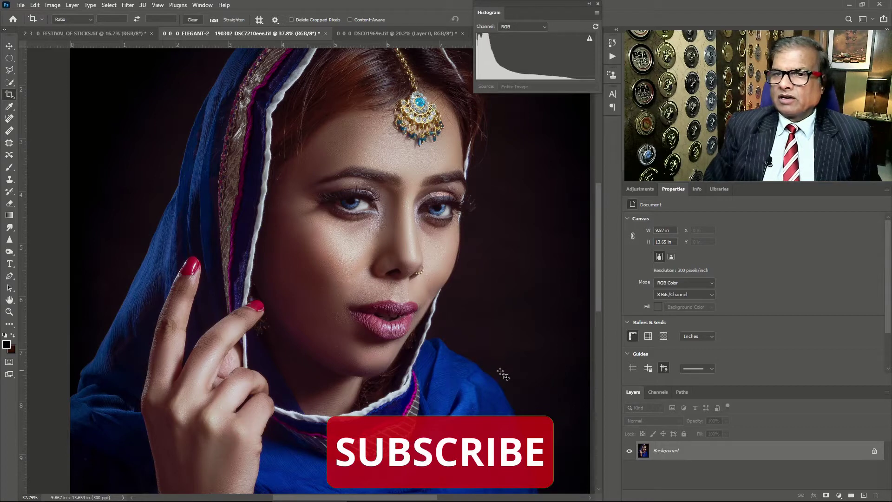
- Zoom in on the blue-headscarf portrait and bring up the Adjustments panel
{"action": "scroll", "coordinate": [439, 372], "scroll_direction": "up", "scroll_amount": 4}
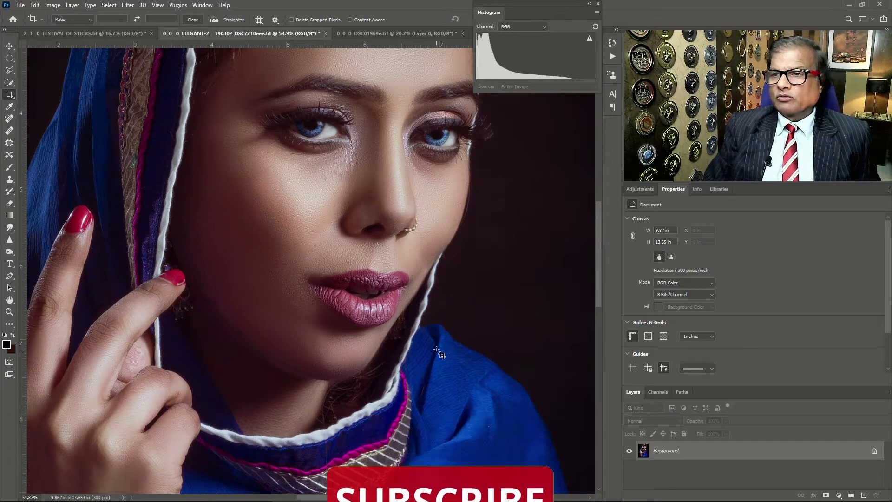
{"action": "scroll", "coordinate": [439, 353], "scroll_direction": "down", "scroll_amount": 2}
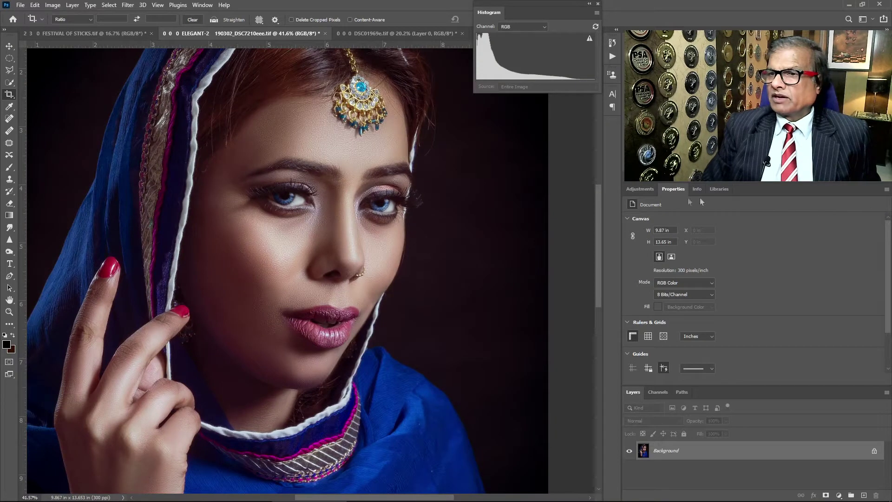
{"action": "left_click", "coordinate": [633, 190]}
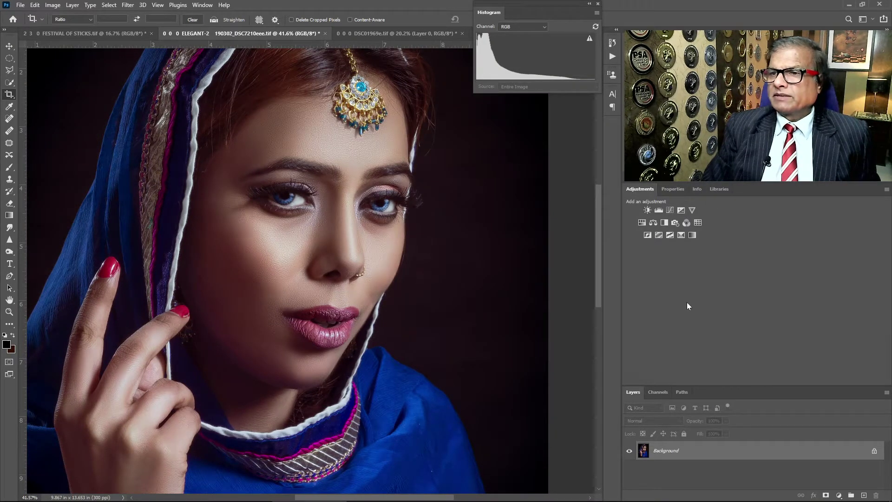
- Add a Black & White adjustment layer and set its Reds slider to 55
{"action": "left_click", "coordinate": [665, 222]}
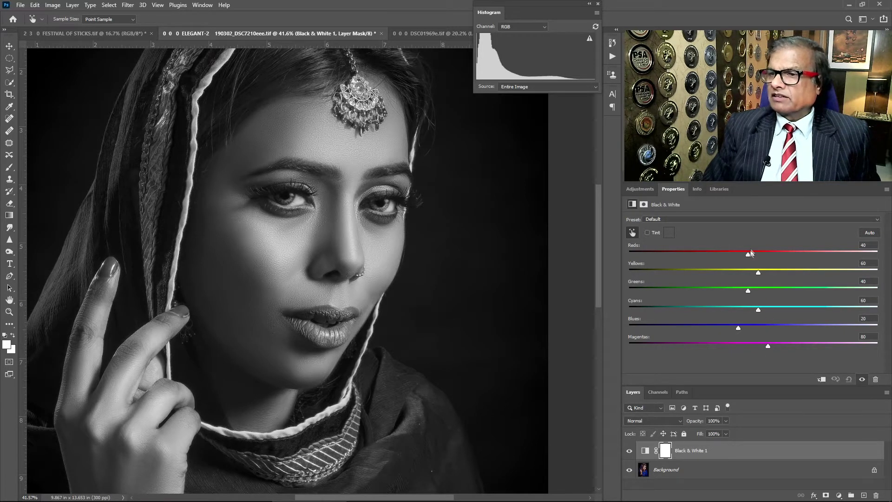
{"action": "left_click_drag", "start_coordinate": [748, 255], "coordinate": [749, 255]}
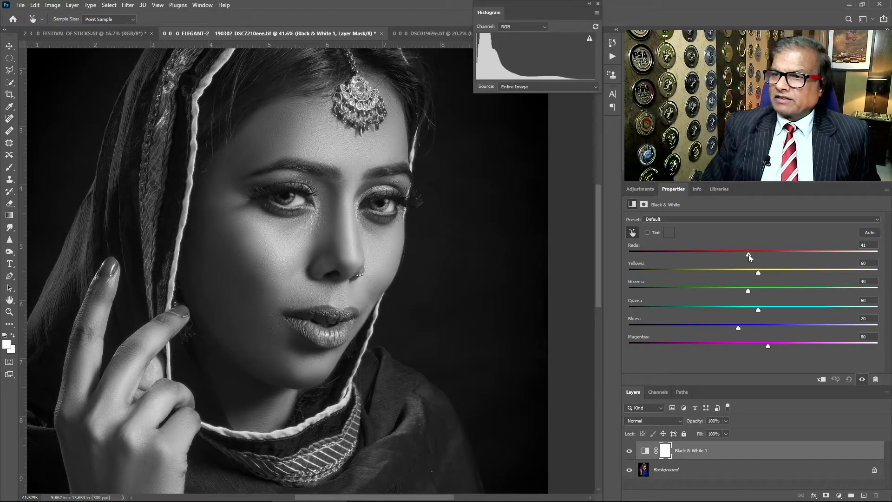
{"action": "left_click_drag", "start_coordinate": [740, 256], "coordinate": [603, 257]}
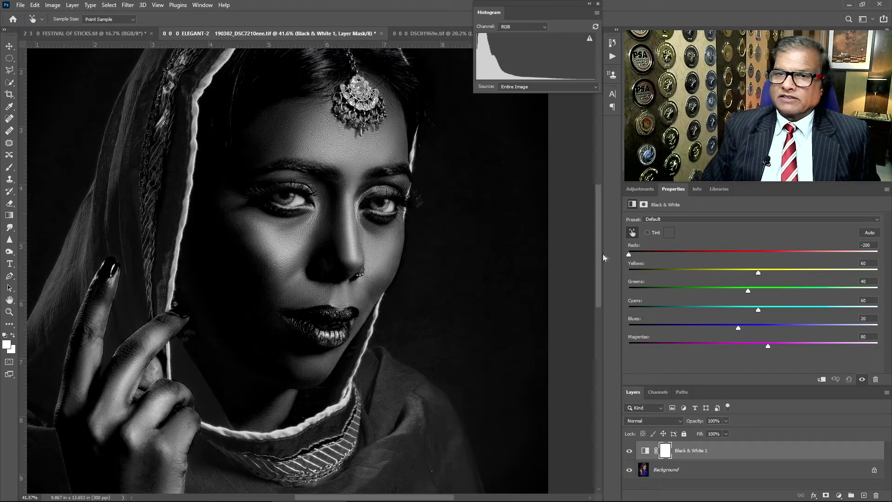
{"action": "mouse_move", "coordinate": [700, 261]}
{"action": "left_mouse_down"}
{"action": "mouse_move", "coordinate": [883, 258]}
{"action": "mouse_move", "coordinate": [755, 256]}
{"action": "left_mouse_up"}
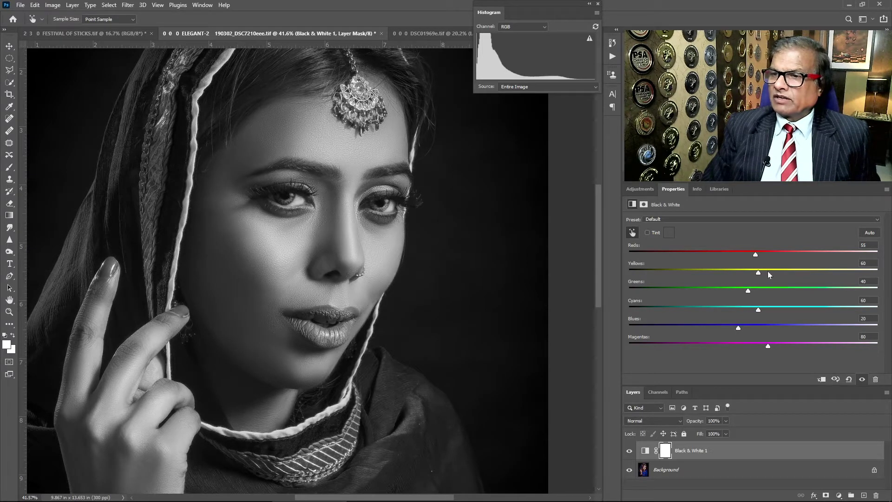
- Set Yellows to 55 and Magentas to 41, then fit the portrait to the window
{"action": "left_click_drag", "start_coordinate": [685, 274], "coordinate": [614, 275]}
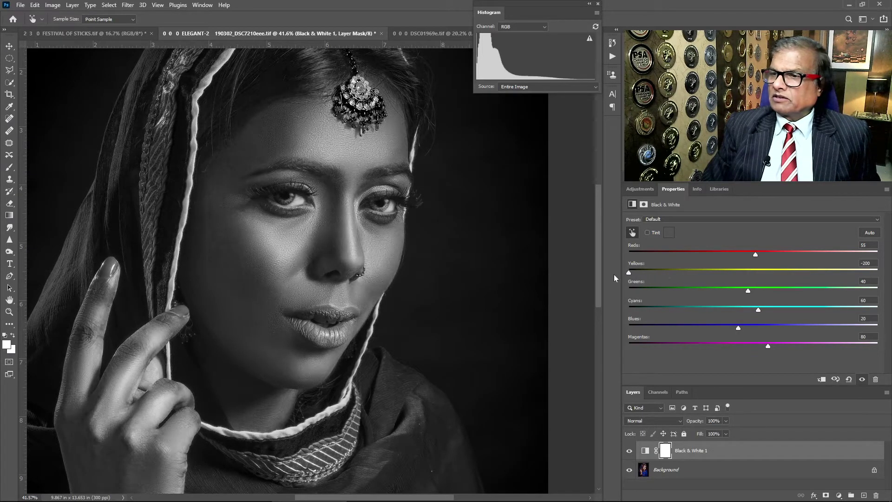
{"action": "left_click_drag", "start_coordinate": [715, 278], "coordinate": [881, 271]}
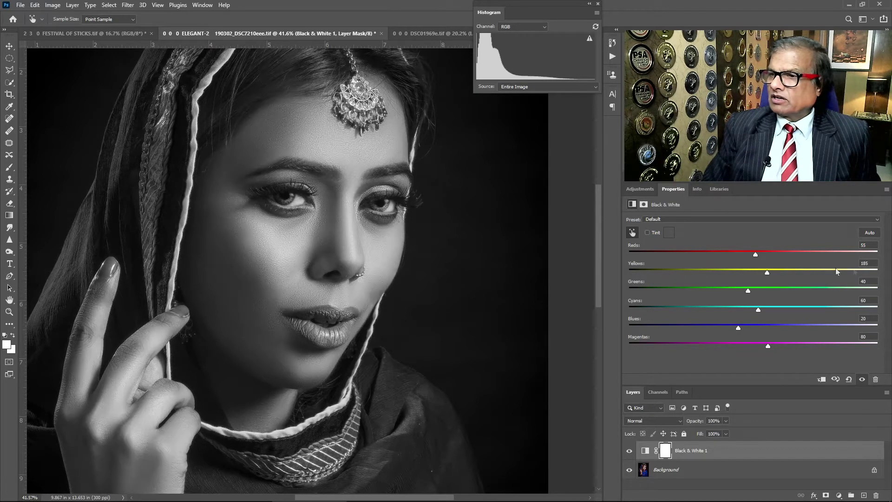
{"action": "left_click_drag", "start_coordinate": [881, 271], "coordinate": [755, 274]}
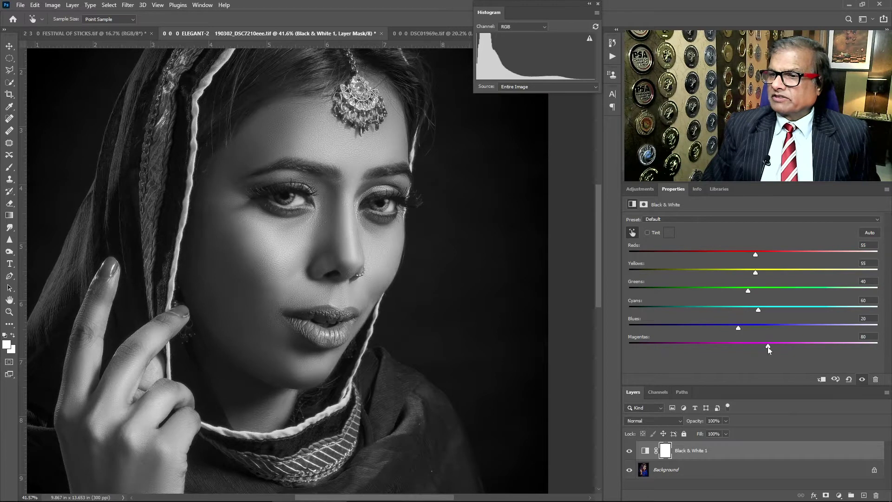
{"action": "mouse_move", "coordinate": [763, 346]}
{"action": "left_mouse_down"}
{"action": "mouse_move", "coordinate": [890, 343]}
{"action": "mouse_move", "coordinate": [749, 347]}
{"action": "left_mouse_up"}
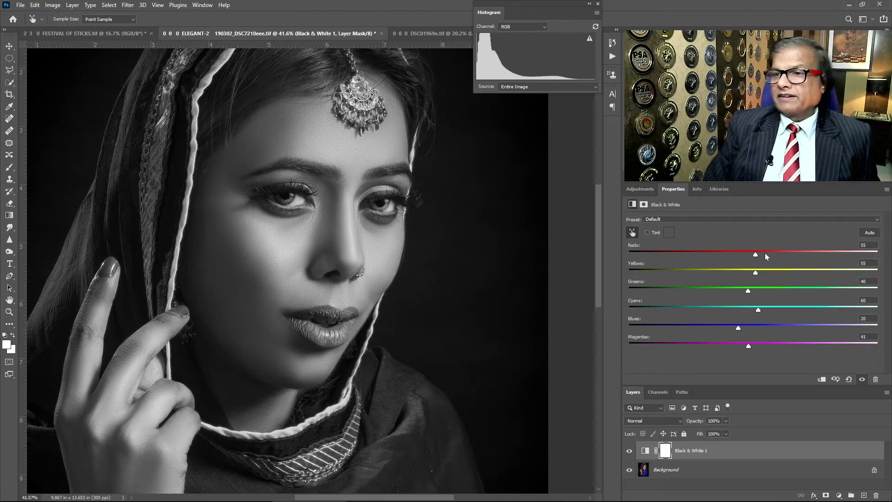
{"action": "key", "text": "ctrl+0"}
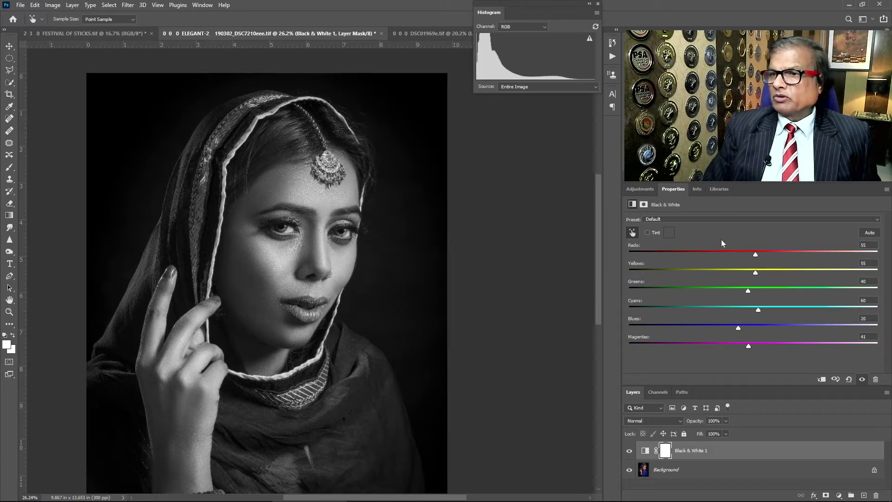
- Preview the Blue Filter, Darker, High Contrast Blue/Red Filter and Maximum Black presets
{"action": "left_click", "coordinate": [672, 219]}
{"action": "left_click", "coordinate": [664, 224]}
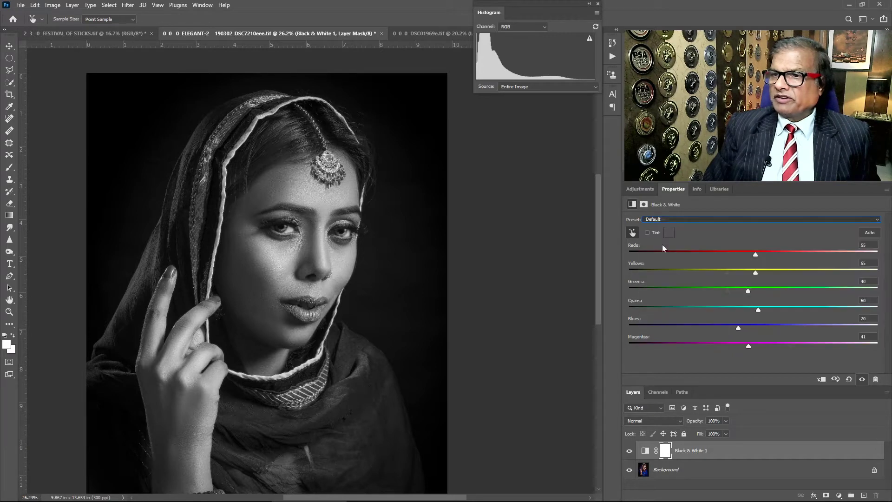
{"action": "left_click", "coordinate": [663, 243]}
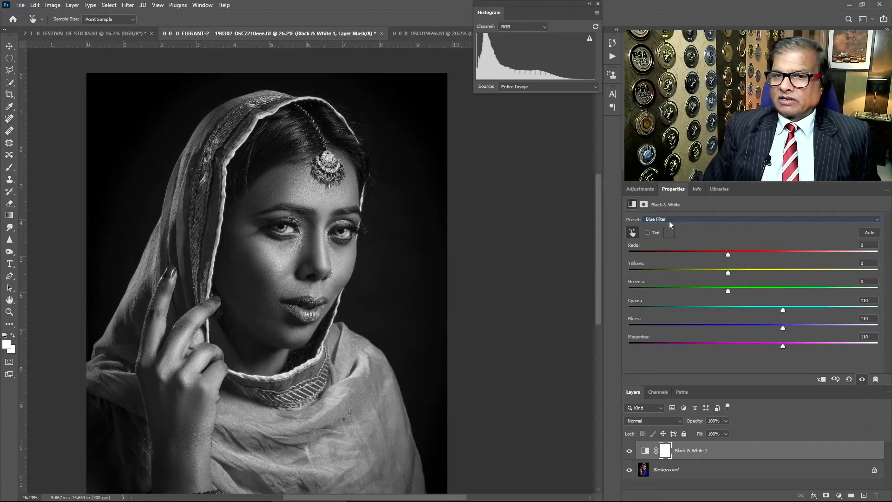
{"action": "left_click", "coordinate": [669, 221]}
{"action": "left_click", "coordinate": [654, 249]}
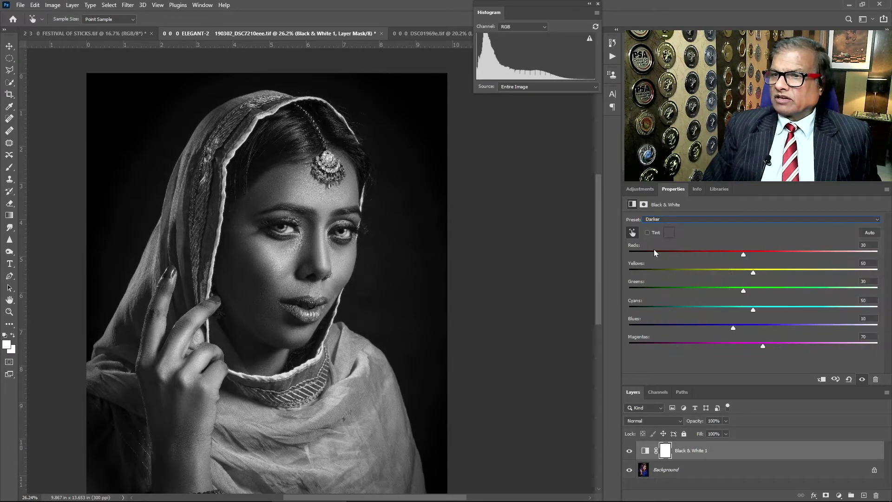
{"action": "left_click", "coordinate": [669, 221]}
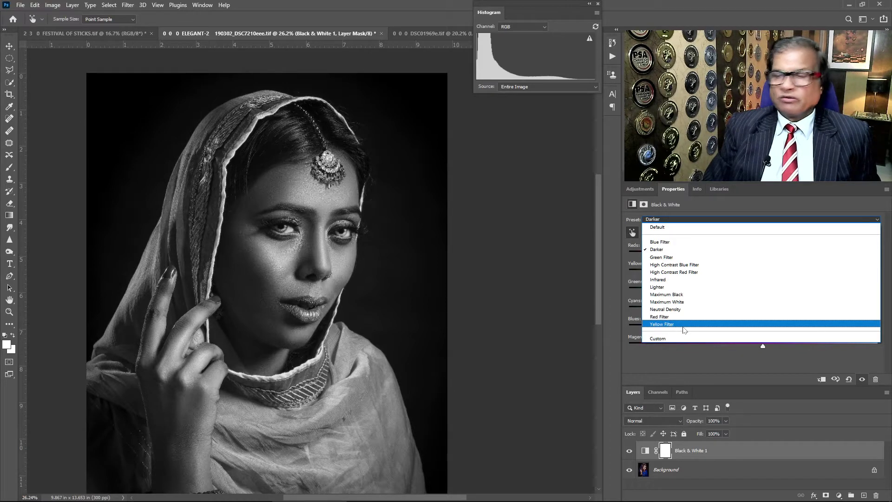
{"action": "left_click", "coordinate": [678, 341]}
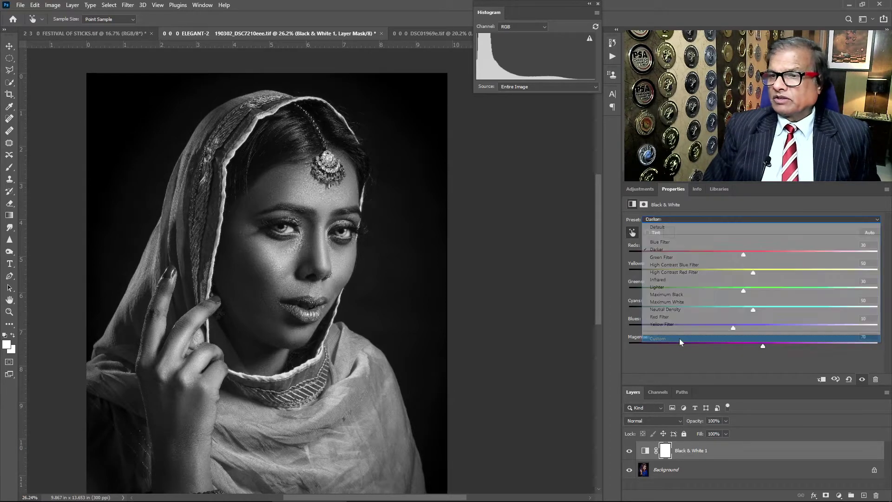
{"action": "left_click", "coordinate": [695, 220]}
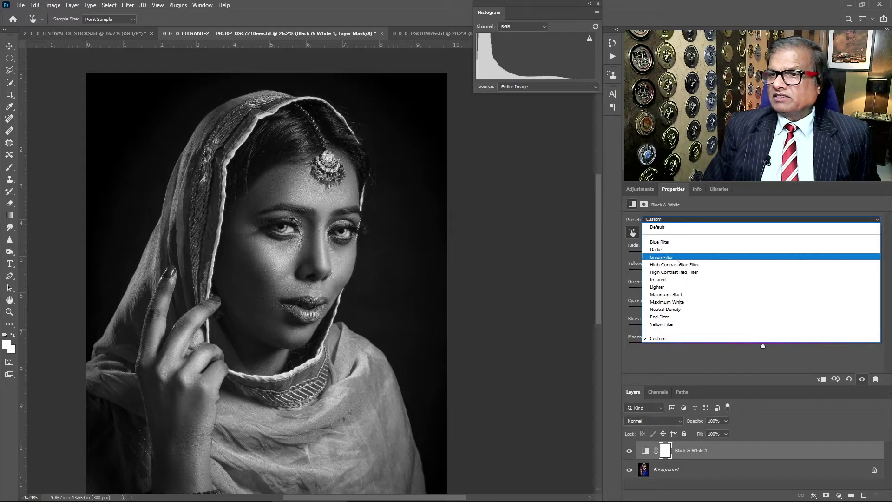
{"action": "left_click", "coordinate": [681, 256]}
{"action": "key", "text": "Down"}
{"action": "key", "text": "Down"}
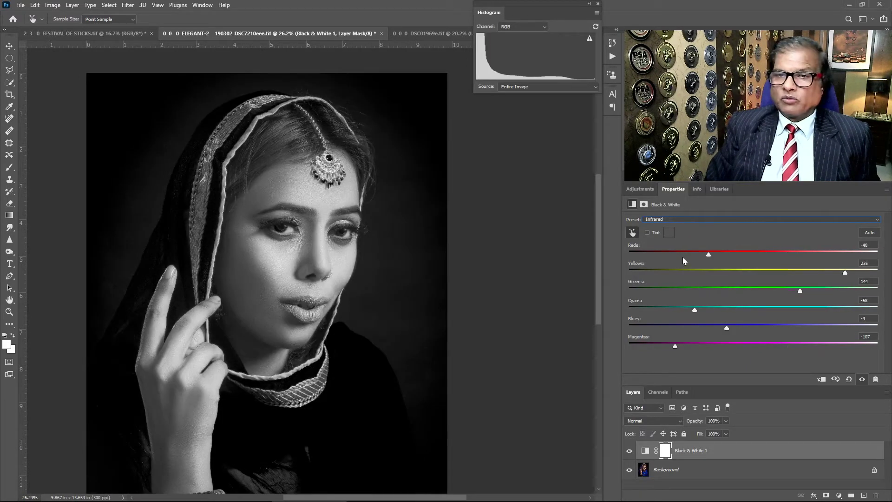
{"action": "key", "text": "Down"}
{"action": "key", "text": "Down"}
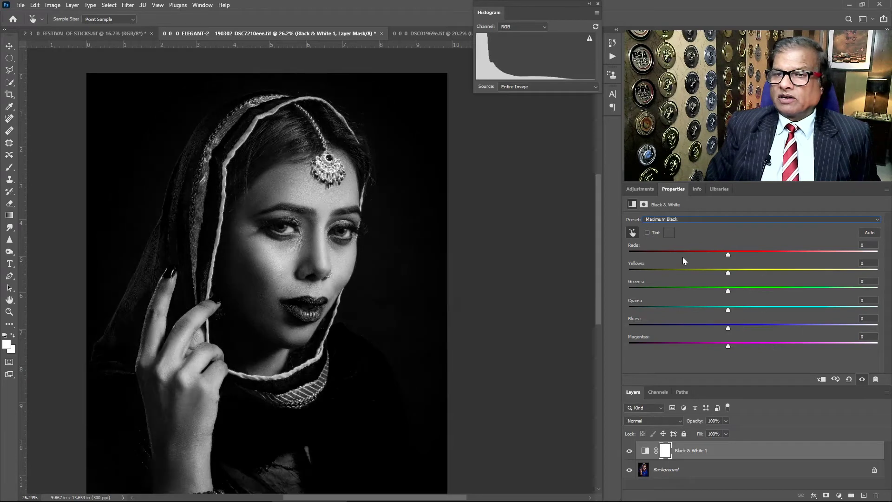
{"action": "key", "text": "Down"}
{"action": "key", "text": "Down"}
{"action": "key", "text": "Down"}
{"action": "key", "text": "Down"}
{"action": "key", "text": "Down"}
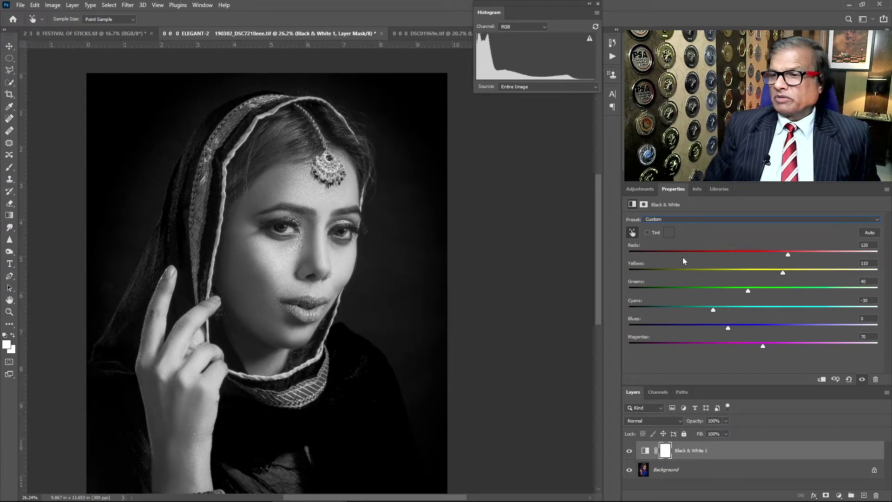
- Try the Maximum White preset, then go back to the Default preset
{"action": "left_click", "coordinate": [750, 217]}
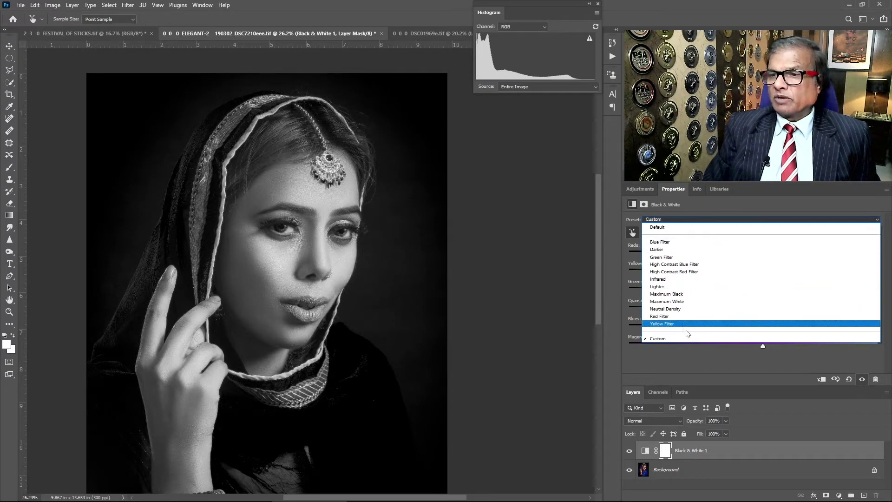
{"action": "left_click", "coordinate": [662, 302]}
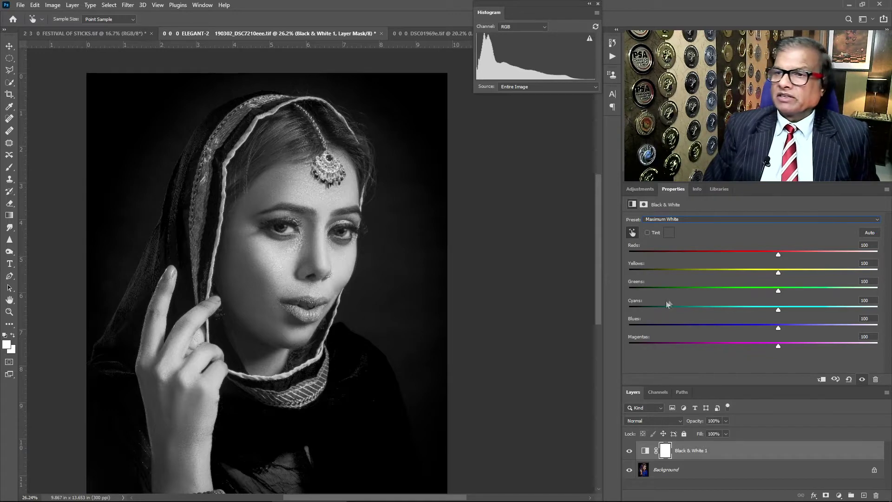
{"action": "left_click", "coordinate": [718, 220]}
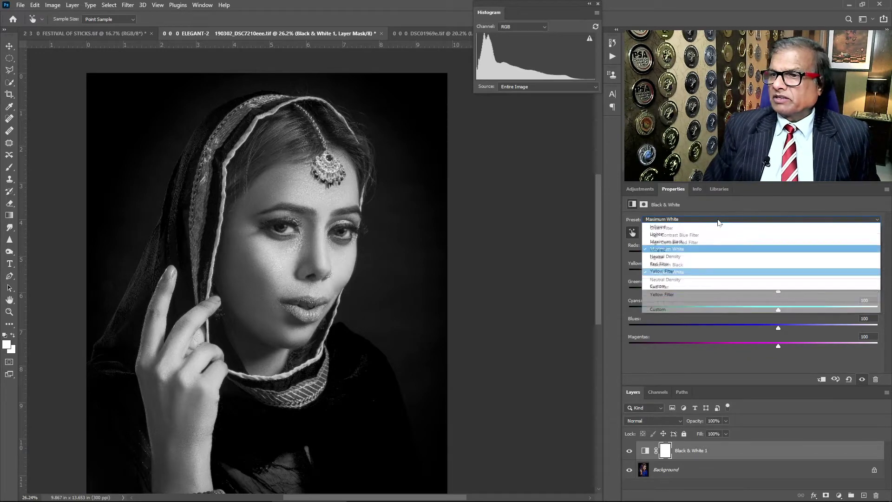
{"action": "left_click", "coordinate": [657, 228]}
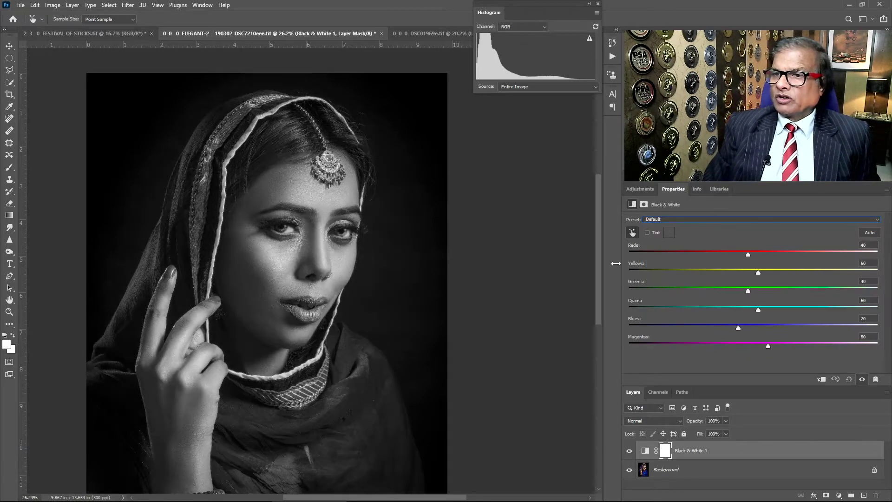
- Drag on the image to lighten Reds to 43 and brighten the blue scarf
{"action": "key", "text": "c"}
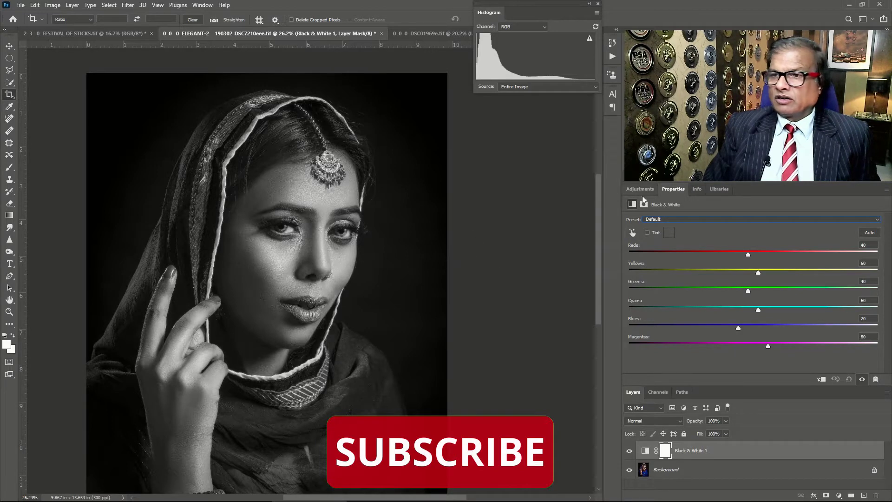
{"action": "left_click", "coordinate": [632, 232]}
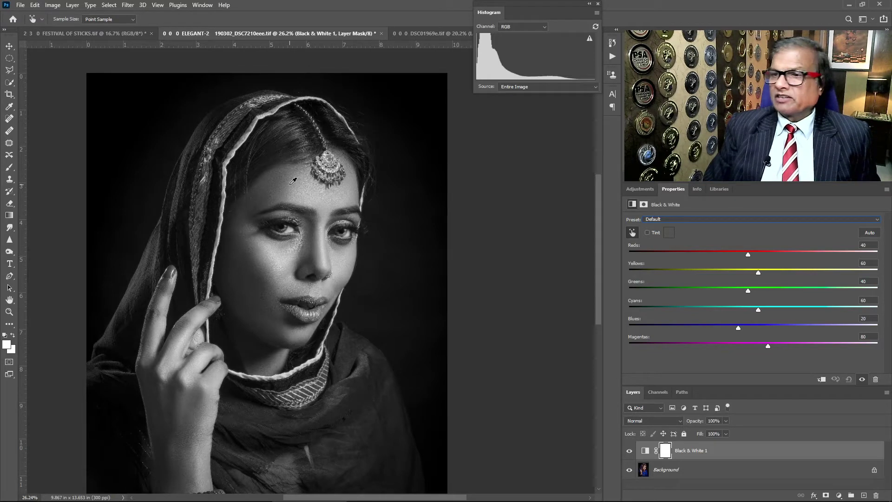
{"action": "mouse_move", "coordinate": [293, 180]}
{"action": "left_mouse_down"}
{"action": "mouse_move", "coordinate": [347, 190]}
{"action": "mouse_move", "coordinate": [292, 196]}
{"action": "left_mouse_up"}
{"action": "left_click_drag", "start_coordinate": [373, 391], "coordinate": [390, 392]}
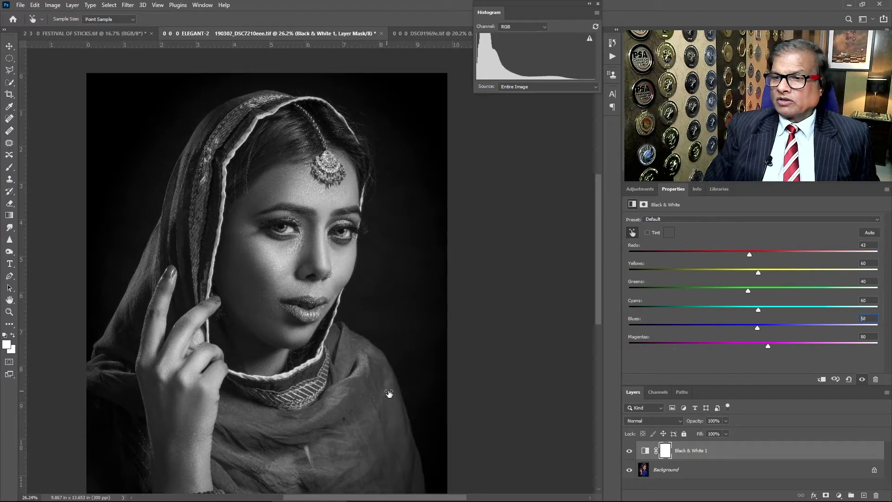
- Brighten the scarf further to Blues 58, toggling the adjustment's visibility to compare with colour
{"action": "left_click", "coordinate": [629, 451]}
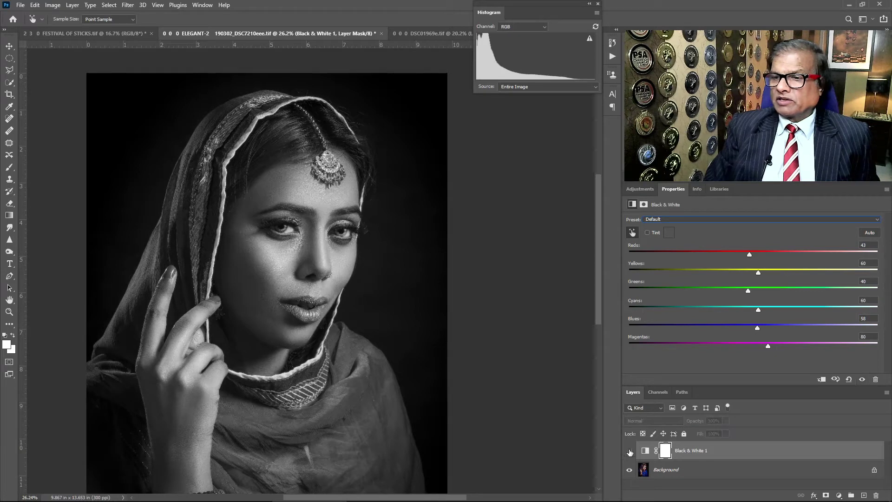
{"action": "left_click", "coordinate": [629, 450]}
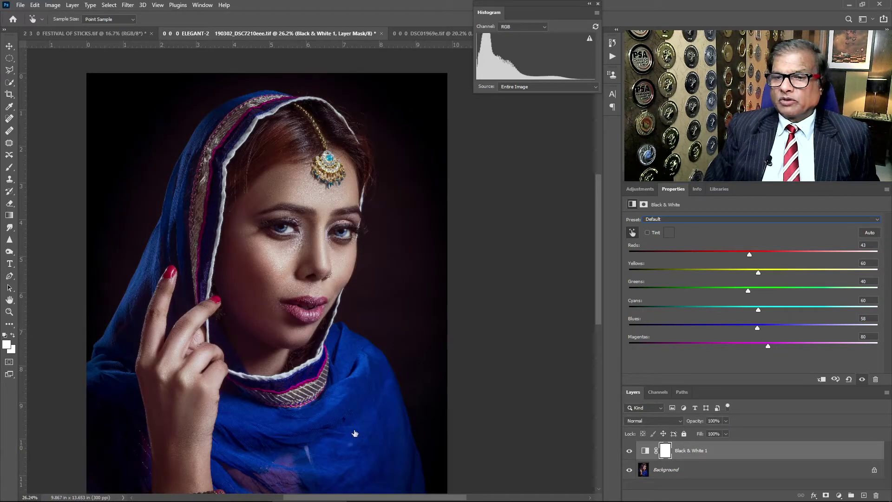
{"action": "left_click_drag", "start_coordinate": [360, 408], "coordinate": [362, 409]}
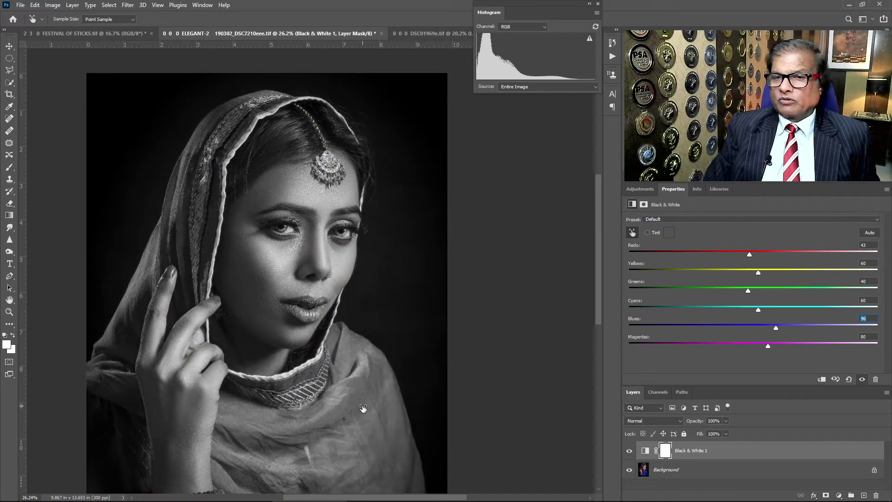
{"action": "mouse_move", "coordinate": [347, 398]}
{"action": "left_mouse_down"}
{"action": "mouse_move", "coordinate": [386, 400]}
{"action": "mouse_move", "coordinate": [260, 406]}
{"action": "mouse_move", "coordinate": [325, 410]}
{"action": "left_mouse_up"}
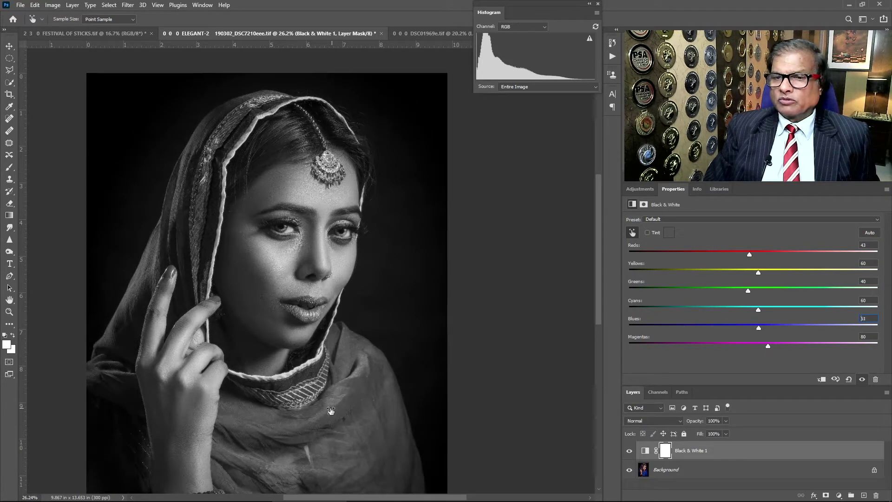
{"action": "left_click_drag", "start_coordinate": [325, 411], "coordinate": [330, 409]}
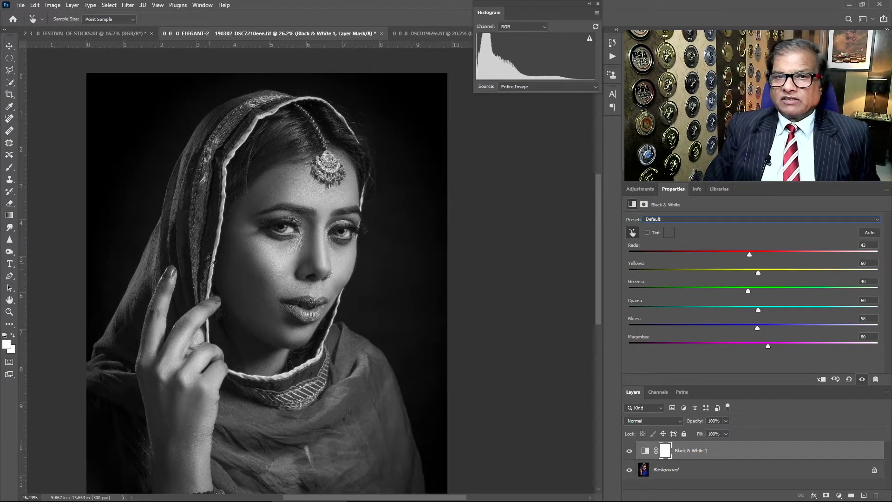
{"action": "left_click", "coordinate": [629, 451]}
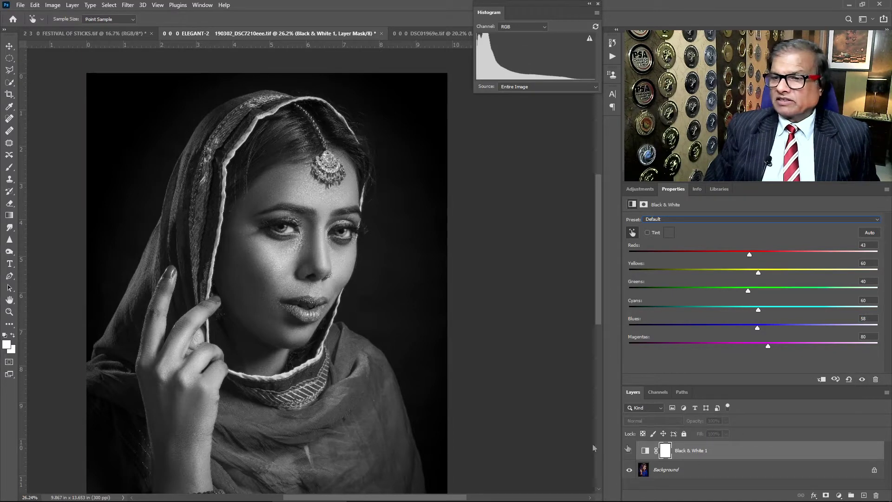
{"action": "left_click", "coordinate": [629, 450]}
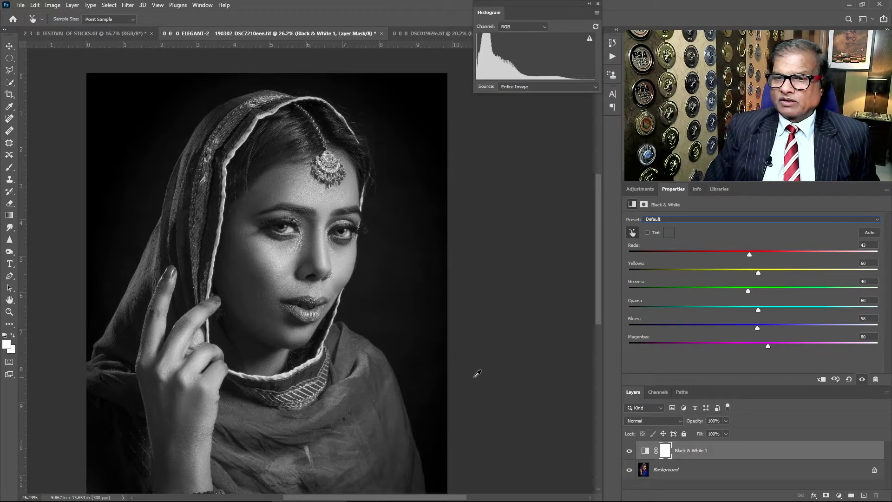
{"action": "left_click", "coordinate": [630, 450]}
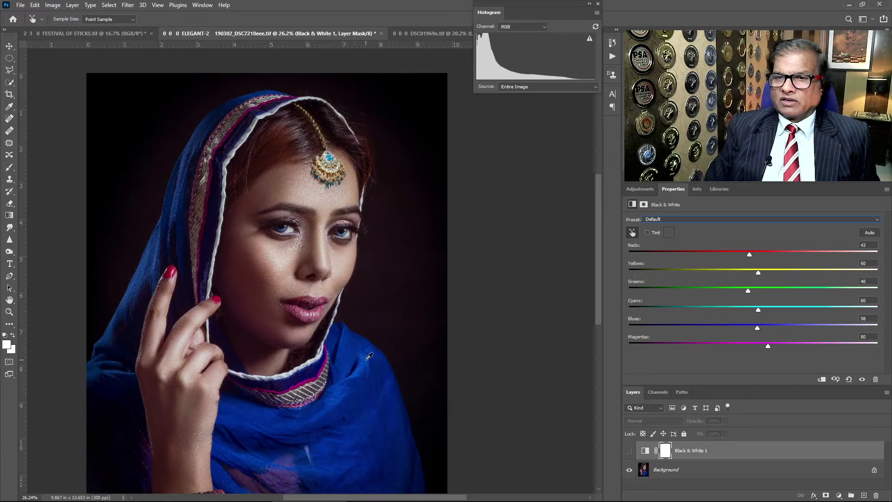
{"action": "left_click", "coordinate": [630, 450]}
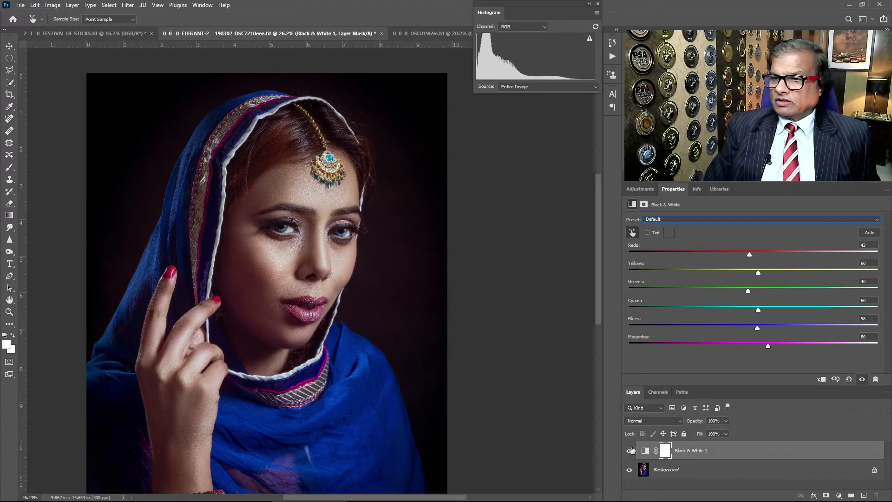
- Lighten the lips' red tones and pull Magentas down to -114
{"action": "mouse_move", "coordinate": [305, 316]}
{"action": "left_mouse_down"}
{"action": "mouse_move", "coordinate": [312, 316]}
{"action": "mouse_move", "coordinate": [294, 317]}
{"action": "mouse_move", "coordinate": [309, 317]}
{"action": "left_mouse_up"}
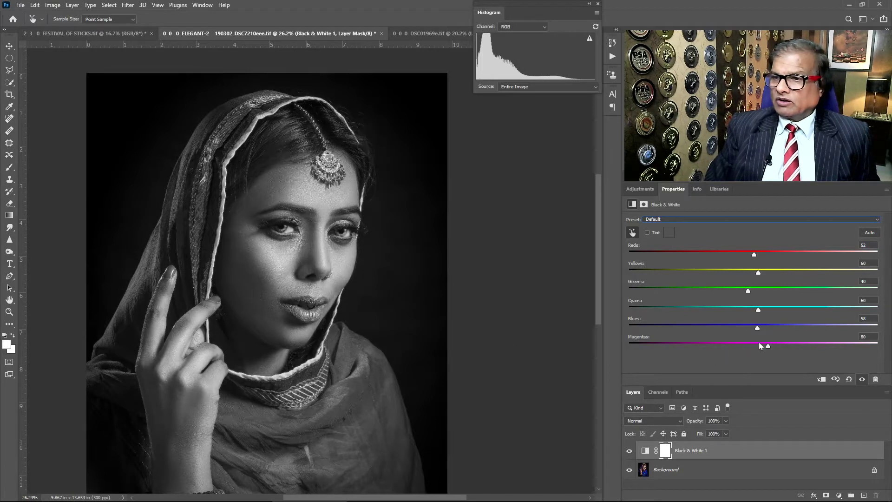
{"action": "mouse_move", "coordinate": [767, 348]}
{"action": "left_mouse_down"}
{"action": "mouse_move", "coordinate": [743, 347]}
{"action": "mouse_move", "coordinate": [757, 347]}
{"action": "left_mouse_up"}
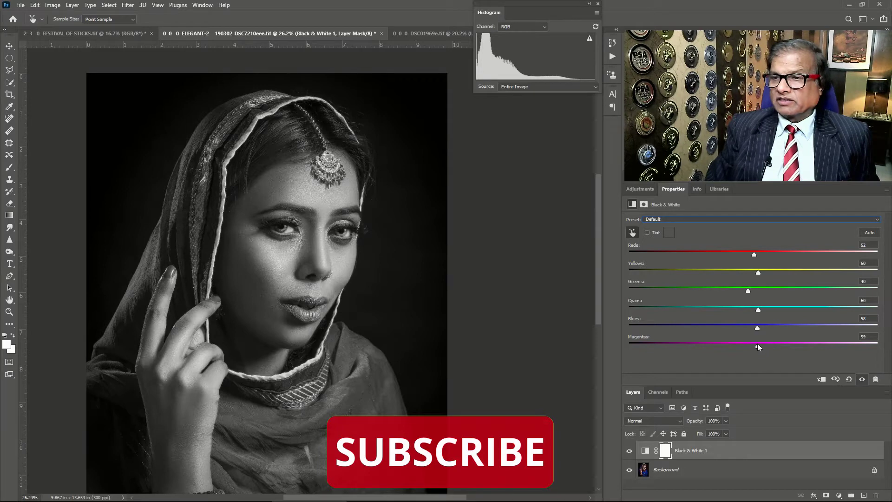
{"action": "left_click_drag", "start_coordinate": [758, 345], "coordinate": [689, 347]}
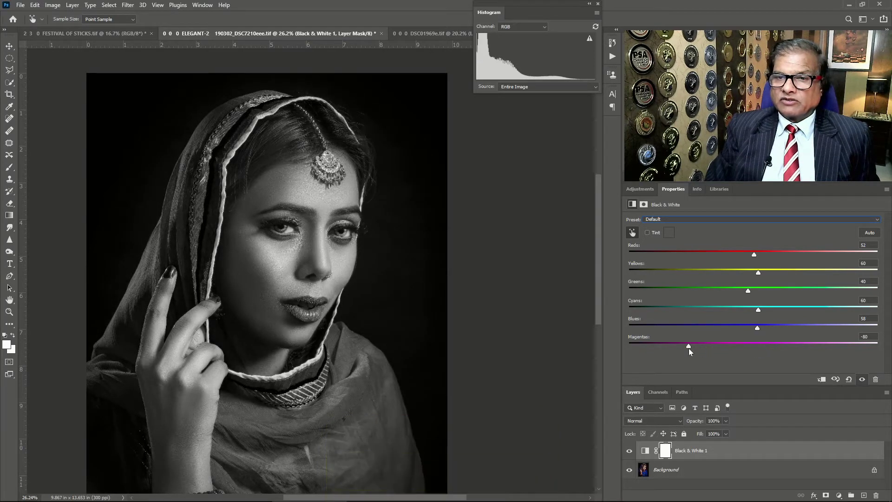
{"action": "left_click_drag", "start_coordinate": [673, 349], "coordinate": [808, 350]}
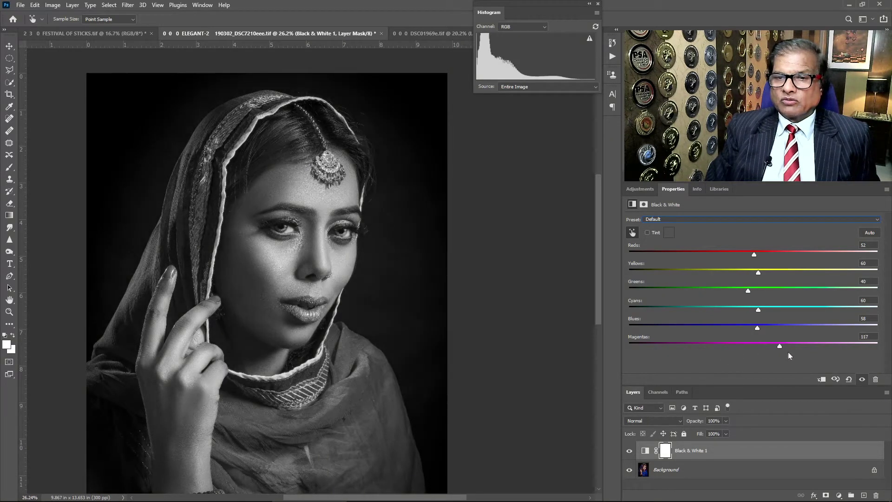
{"action": "mouse_move", "coordinate": [808, 347]}
{"action": "left_mouse_down"}
{"action": "mouse_move", "coordinate": [774, 350]}
{"action": "mouse_move", "coordinate": [838, 350]}
{"action": "mouse_move", "coordinate": [670, 346]}
{"action": "left_mouse_up"}
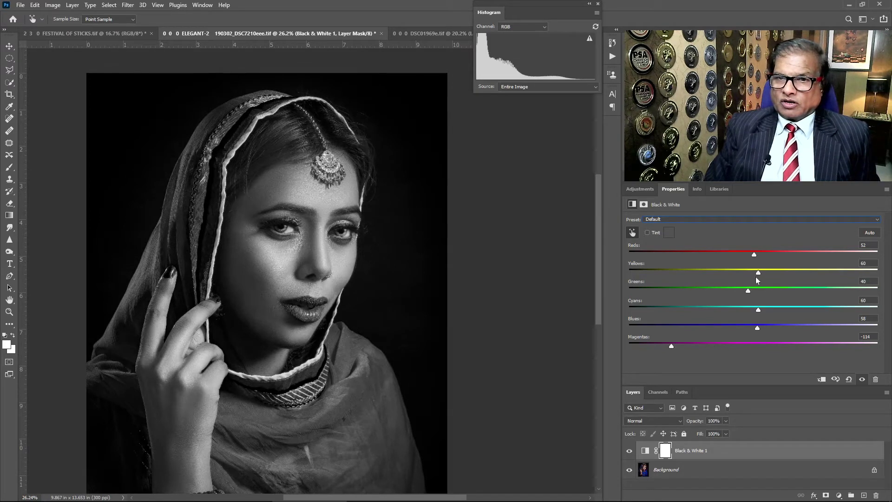
- Settle Reds at 113 and Yellows at 32 to lighten the skin
{"action": "left_click_drag", "start_coordinate": [753, 255], "coordinate": [758, 255]}
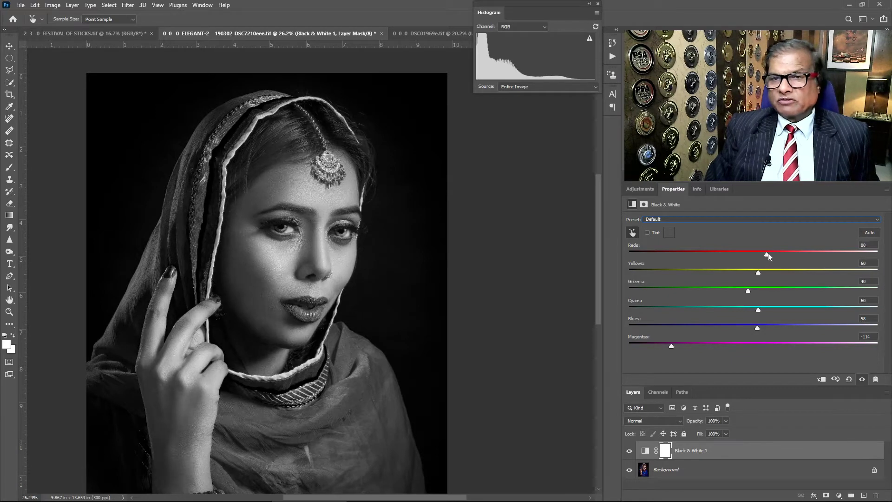
{"action": "mouse_move", "coordinate": [764, 255]}
{"action": "left_mouse_down"}
{"action": "mouse_move", "coordinate": [741, 255]}
{"action": "mouse_move", "coordinate": [770, 257]}
{"action": "left_mouse_up"}
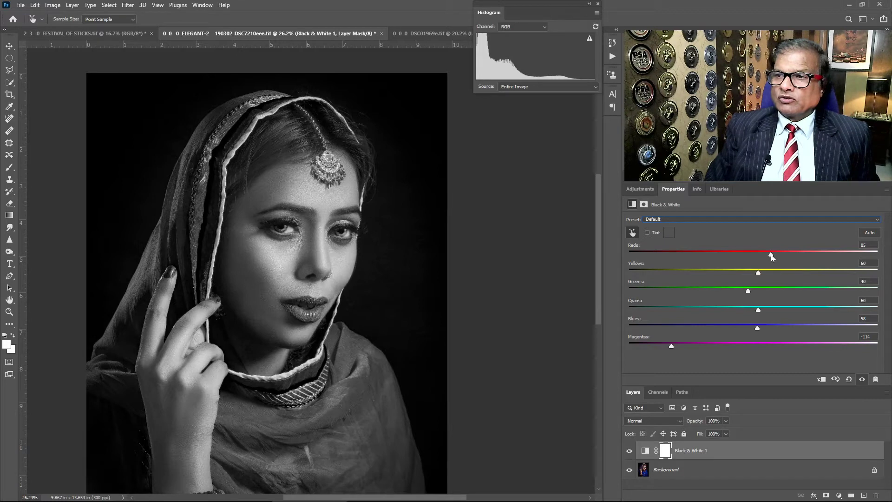
{"action": "left_click_drag", "start_coordinate": [769, 255], "coordinate": [809, 254]}
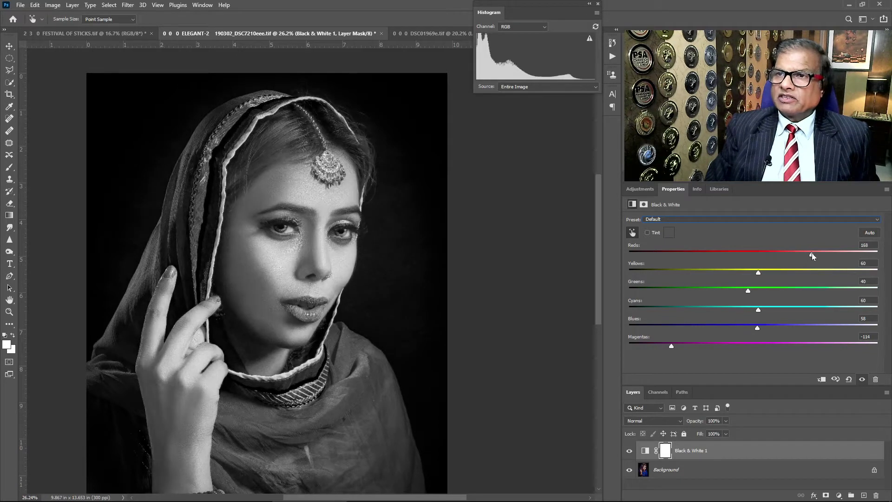
{"action": "left_click", "coordinate": [838, 253]}
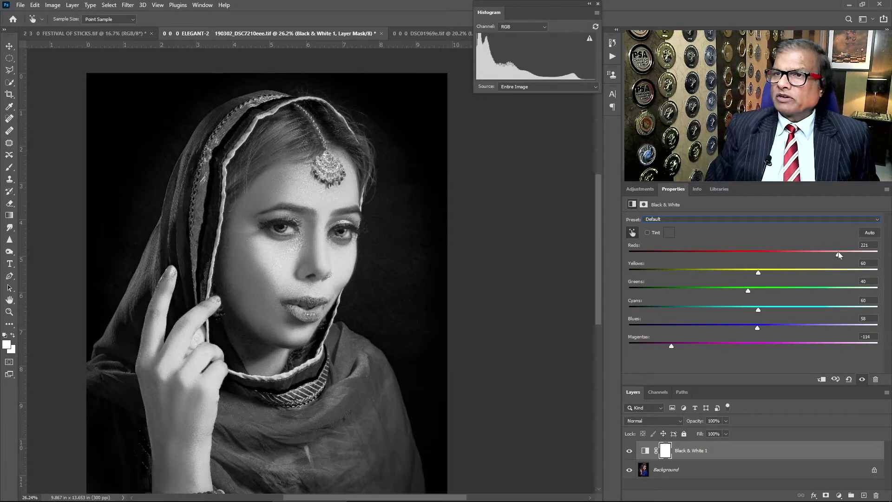
{"action": "left_click_drag", "start_coordinate": [759, 272], "coordinate": [808, 273]}
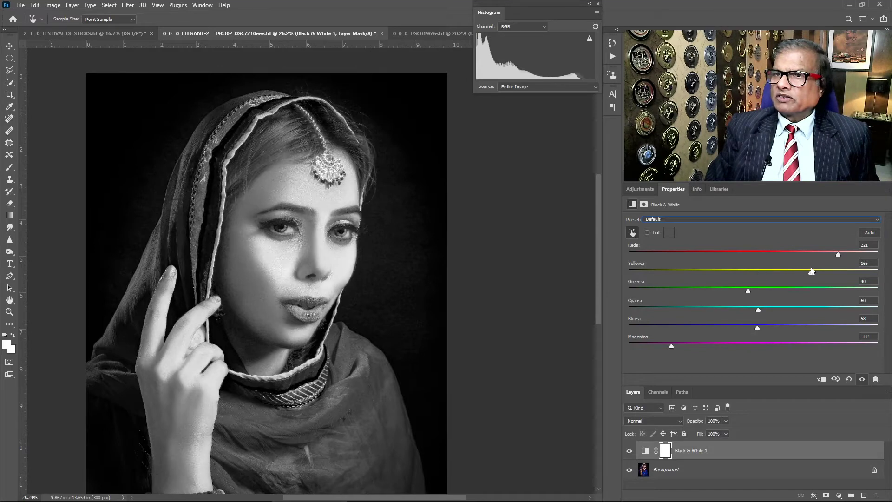
{"action": "mouse_move", "coordinate": [820, 273]}
{"action": "left_mouse_down"}
{"action": "mouse_move", "coordinate": [840, 273]}
{"action": "mouse_move", "coordinate": [744, 273]}
{"action": "left_mouse_up"}
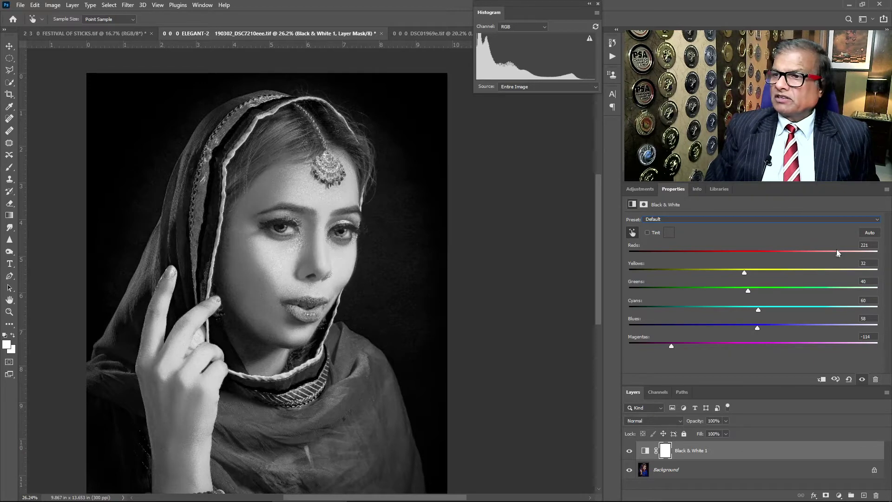
{"action": "left_click_drag", "start_coordinate": [838, 254], "coordinate": [769, 255]}
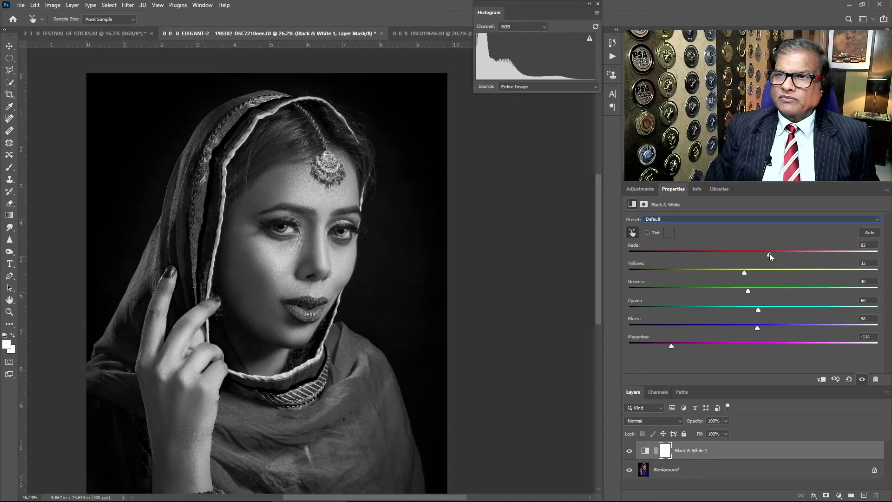
{"action": "left_click_drag", "start_coordinate": [774, 254], "coordinate": [784, 254]}
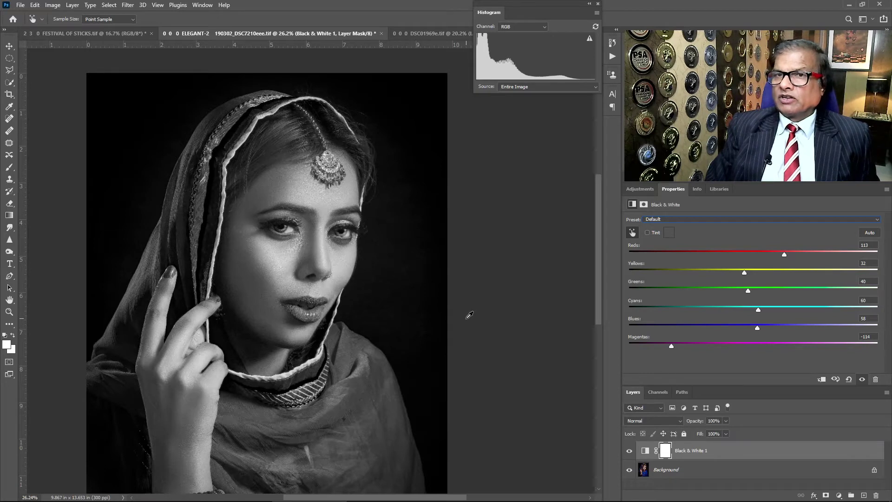
{"action": "left_click", "coordinate": [439, 32]}
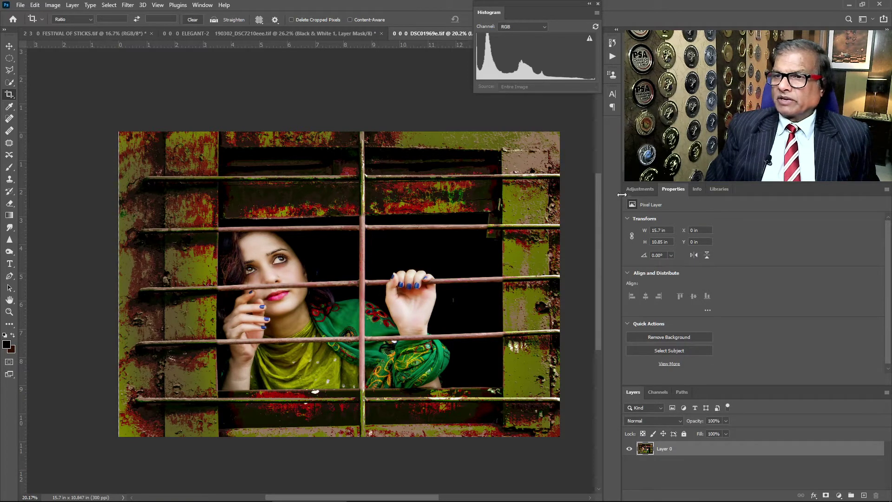
- Create the 'Black & White 1' adjustment layer on the rusty-bars photo via Layer > New Adjustment Layer
{"action": "left_click", "coordinate": [639, 188]}
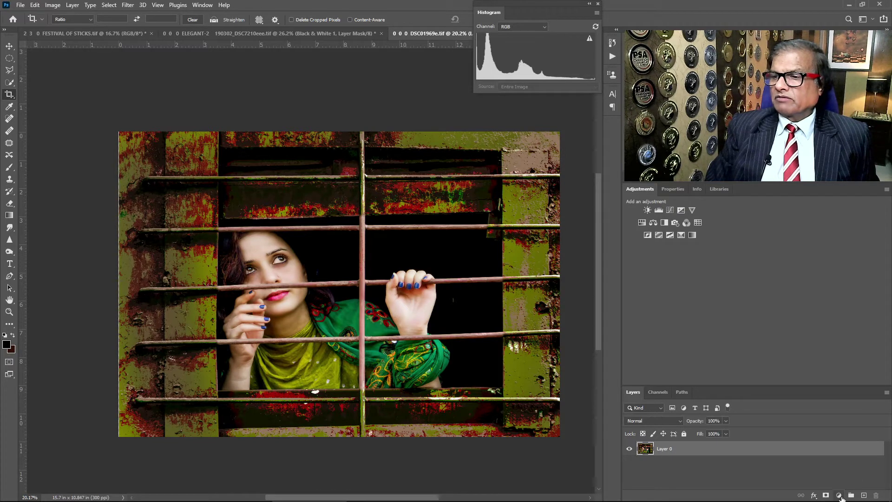
{"action": "left_click", "coordinate": [839, 496]}
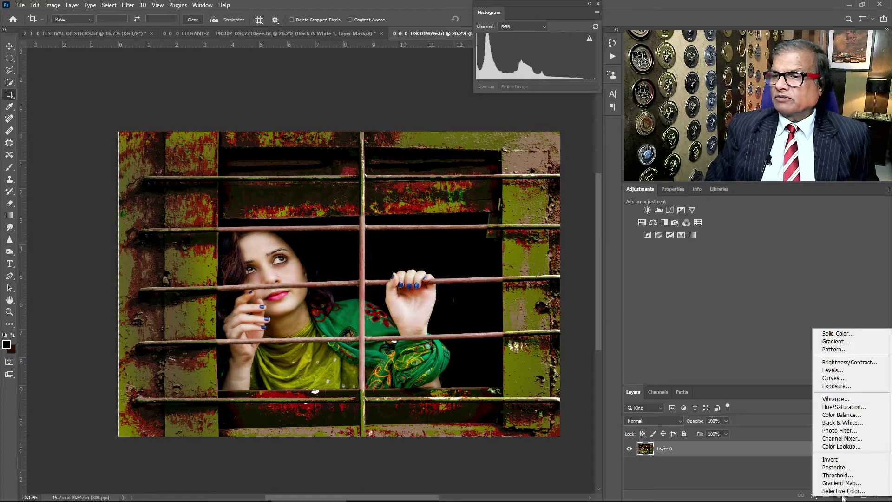
{"action": "left_click", "coordinate": [758, 459]}
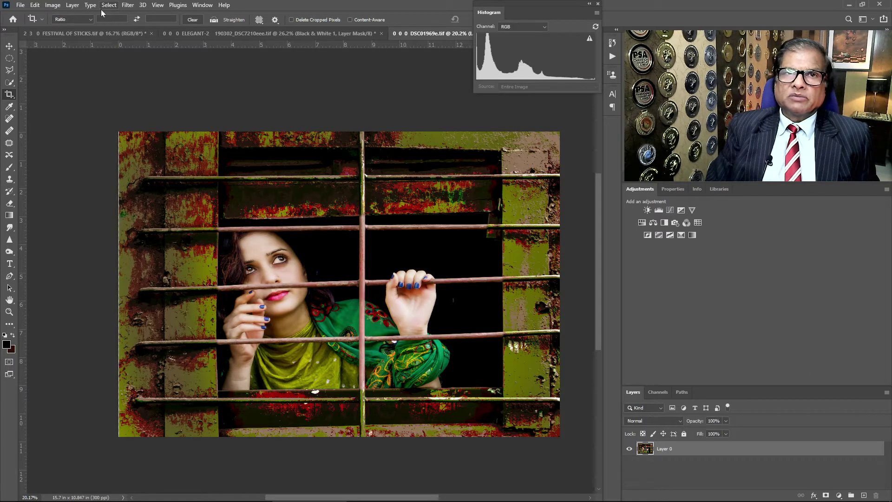
{"action": "left_click", "coordinate": [70, 7]}
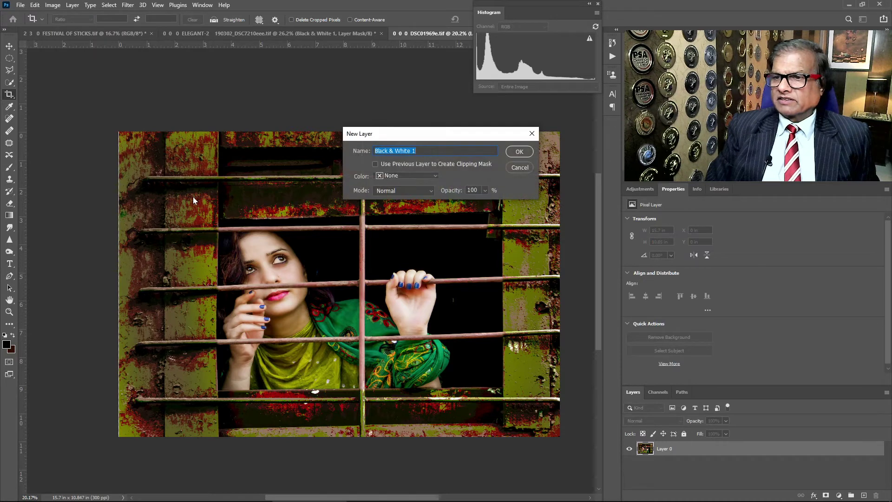
{"action": "left_click", "coordinate": [521, 152]}
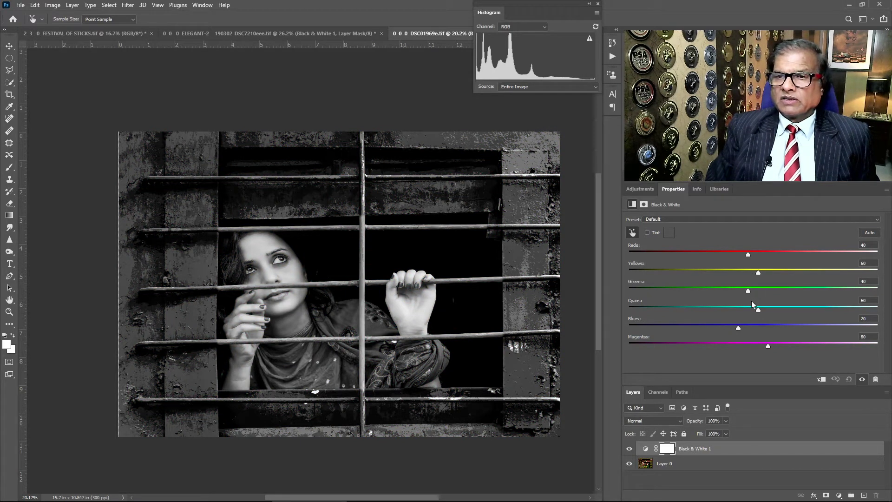
- Use the targeted-adjustment hand to set Reds 87, Yellows 48, Cyans 85, Greens 258 and darken magentas
{"action": "left_click", "coordinate": [633, 234]}
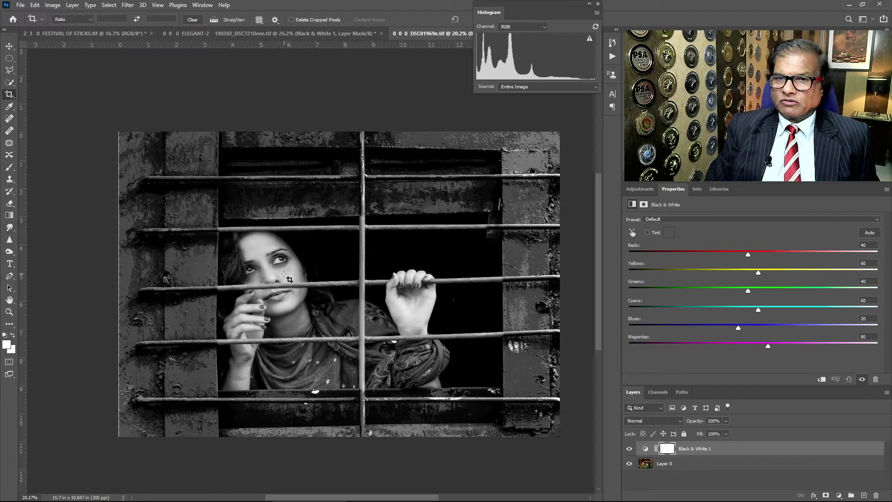
{"action": "left_click", "coordinate": [633, 232]}
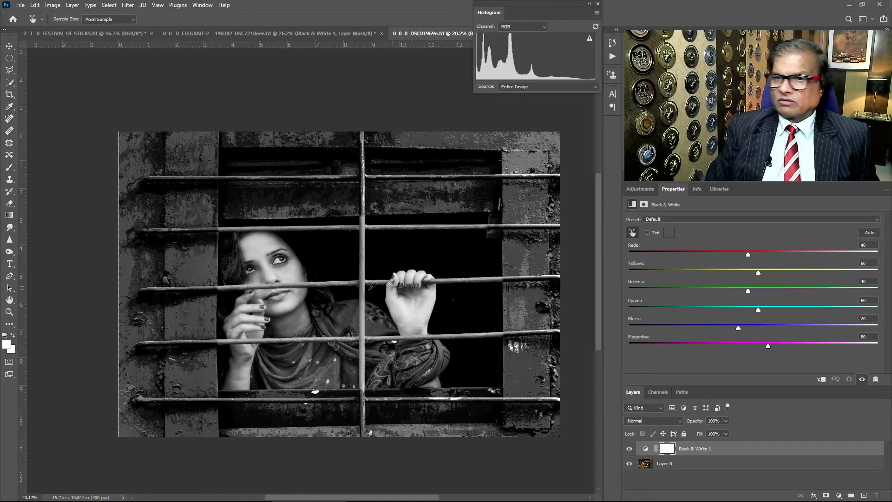
{"action": "left_click_drag", "start_coordinate": [284, 279], "coordinate": [313, 277]}
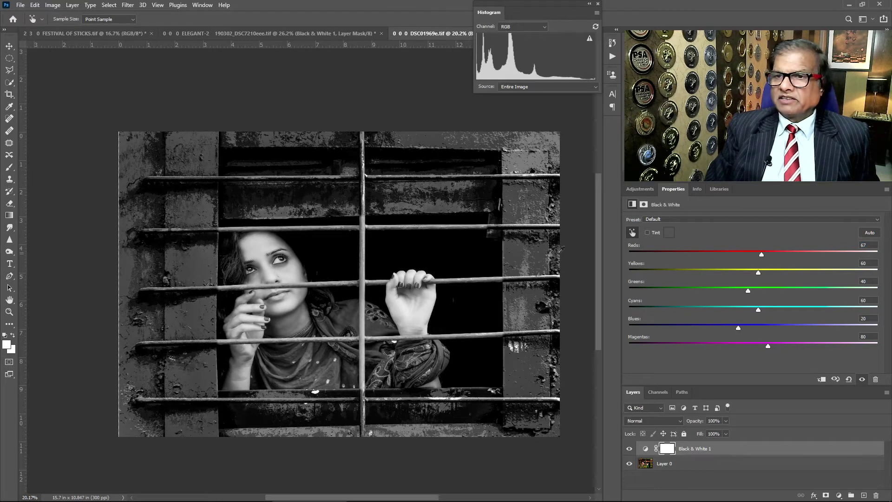
{"action": "left_click_drag", "start_coordinate": [523, 248], "coordinate": [508, 251]}
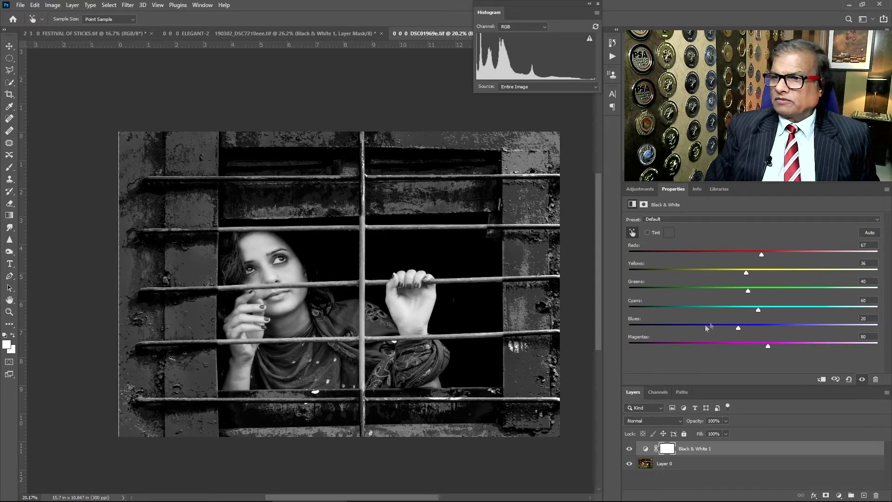
{"action": "left_click_drag", "start_coordinate": [759, 309], "coordinate": [772, 308]}
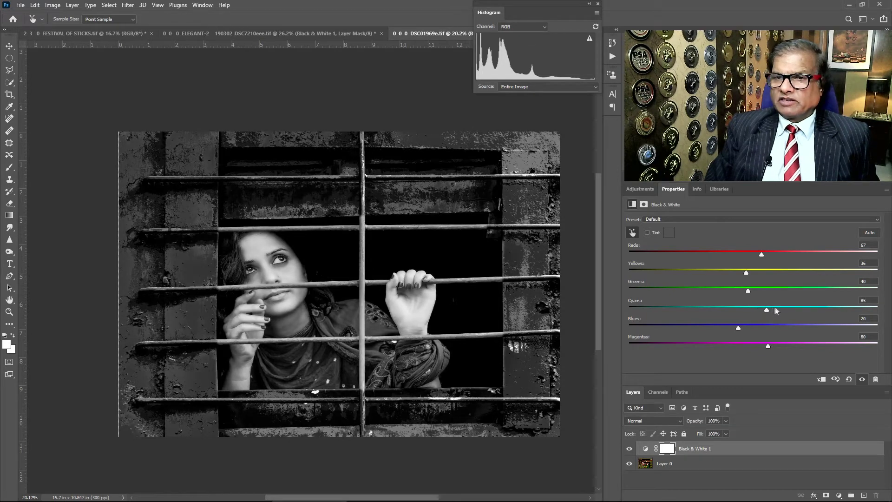
{"action": "left_click_drag", "start_coordinate": [748, 290], "coordinate": [857, 285]}
{"action": "mouse_move", "coordinate": [760, 255]}
{"action": "left_mouse_down"}
{"action": "mouse_move", "coordinate": [753, 274]}
{"action": "mouse_move", "coordinate": [771, 255]}
{"action": "left_mouse_up"}
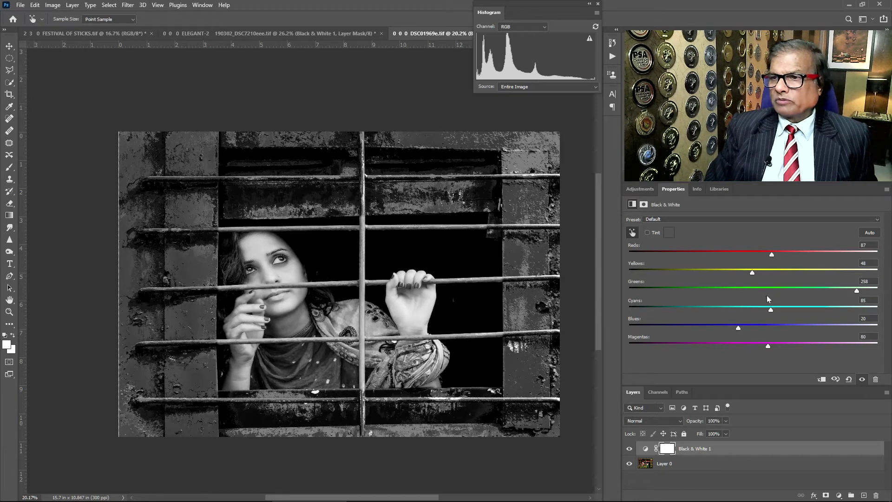
{"action": "mouse_move", "coordinate": [769, 347]}
{"action": "left_mouse_down"}
{"action": "mouse_move", "coordinate": [689, 352]}
{"action": "mouse_move", "coordinate": [829, 349]}
{"action": "mouse_move", "coordinate": [705, 356]}
{"action": "mouse_move", "coordinate": [683, 344]}
{"action": "left_mouse_up"}
- Drop Blues to -56, raise Yellows to 61, and switch on Tint
{"action": "mouse_move", "coordinate": [738, 328]}
{"action": "left_mouse_down"}
{"action": "mouse_move", "coordinate": [704, 327]}
{"action": "mouse_move", "coordinate": [764, 328]}
{"action": "mouse_move", "coordinate": [717, 331]}
{"action": "left_mouse_up"}
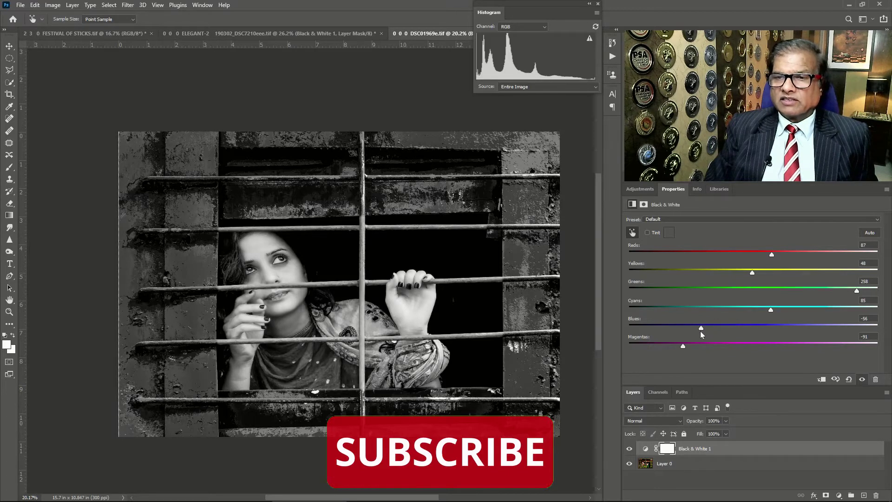
{"action": "left_click", "coordinate": [759, 274]}
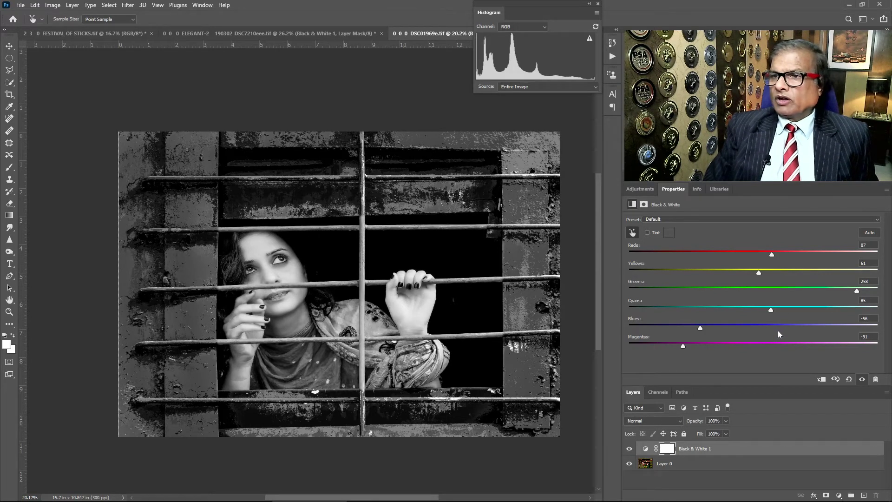
{"action": "left_click", "coordinate": [647, 232]}
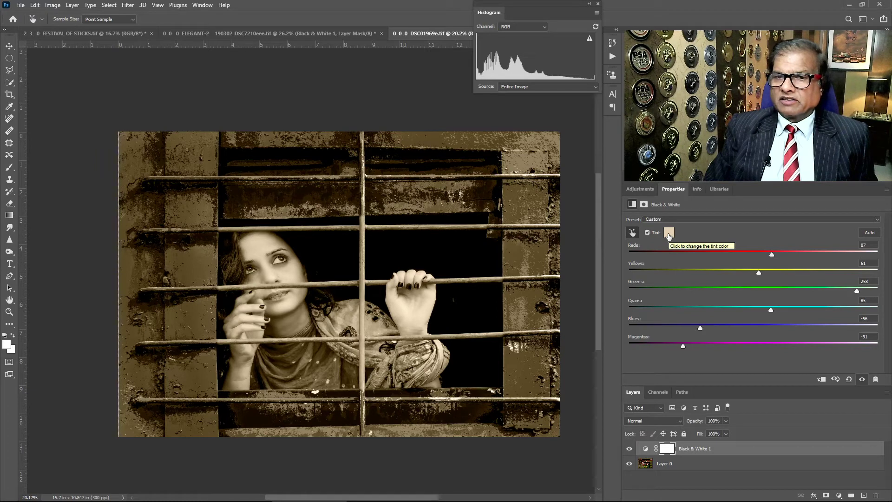
- Pick a deep red tint colour and leave the adjustment layer's opacity at 100%
{"action": "left_click", "coordinate": [669, 236]}
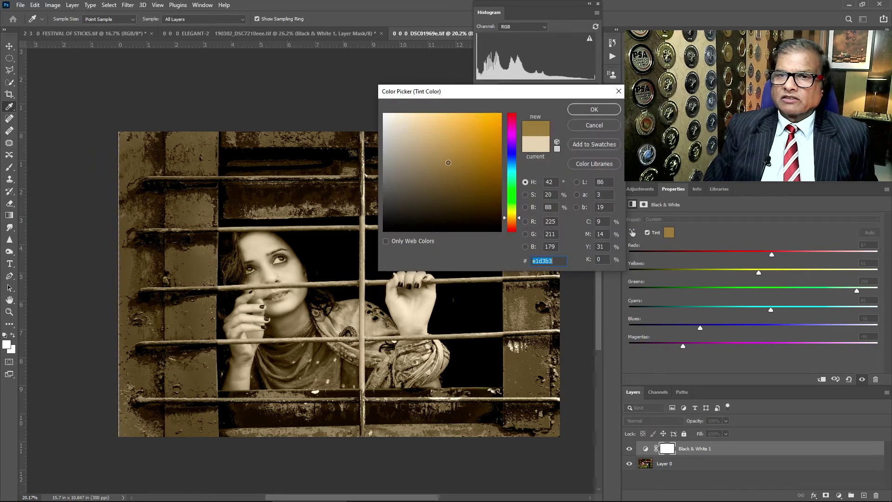
{"action": "left_click", "coordinate": [470, 185]}
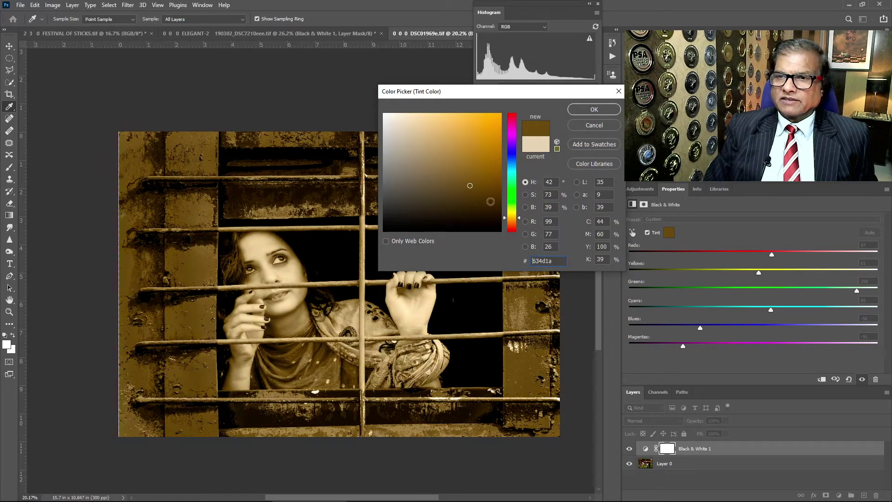
{"action": "left_click", "coordinate": [510, 196]}
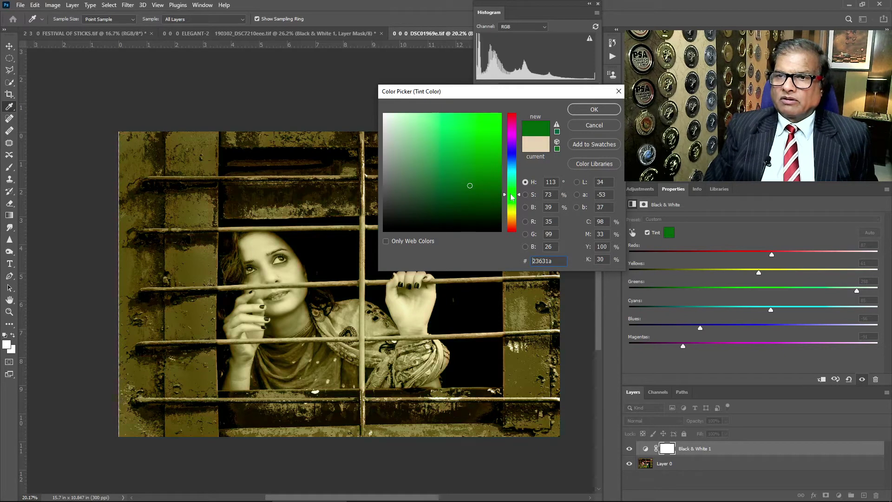
{"action": "left_click", "coordinate": [513, 179]}
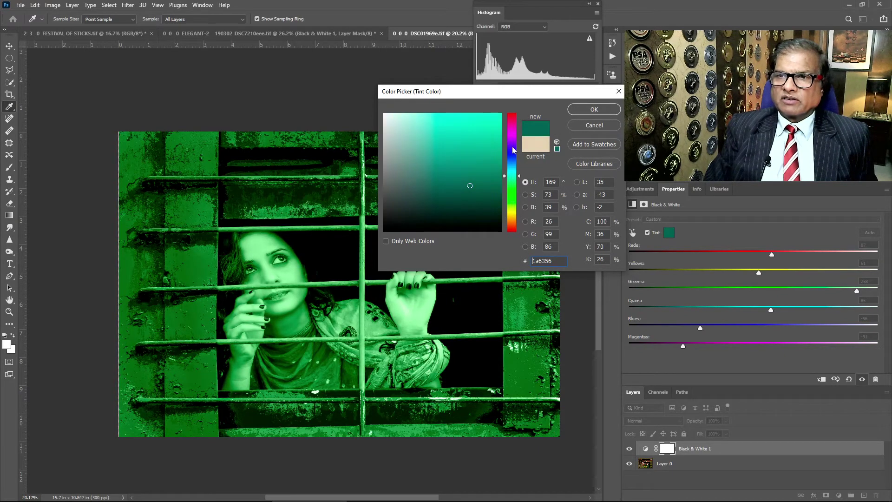
{"action": "left_click_drag", "start_coordinate": [514, 179], "coordinate": [513, 125]}
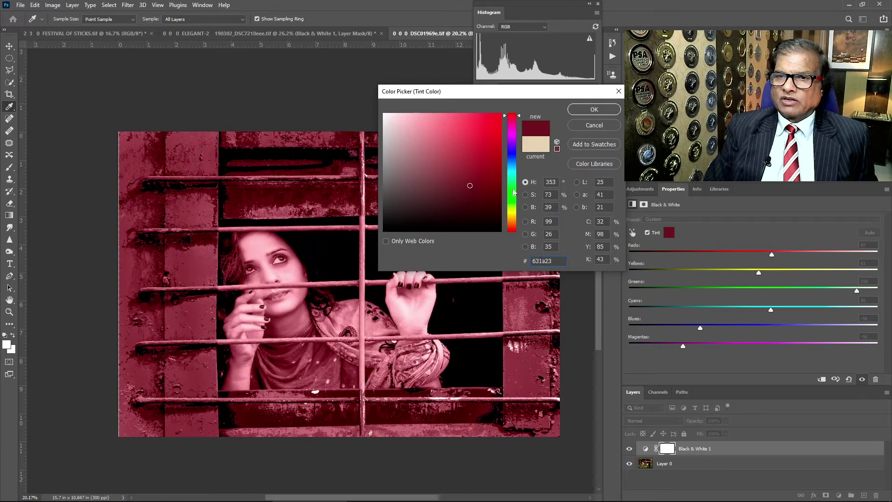
{"action": "left_click", "coordinate": [593, 109]}
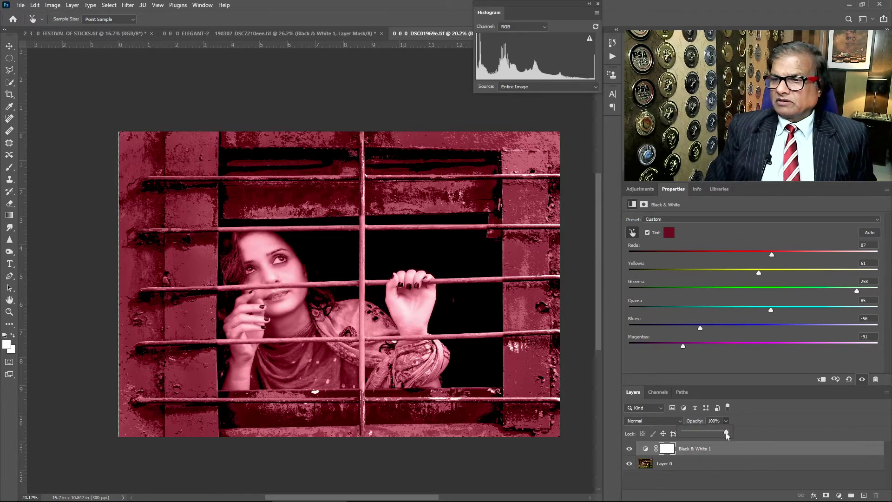
{"action": "left_click_drag", "start_coordinate": [727, 433], "coordinate": [716, 432]}
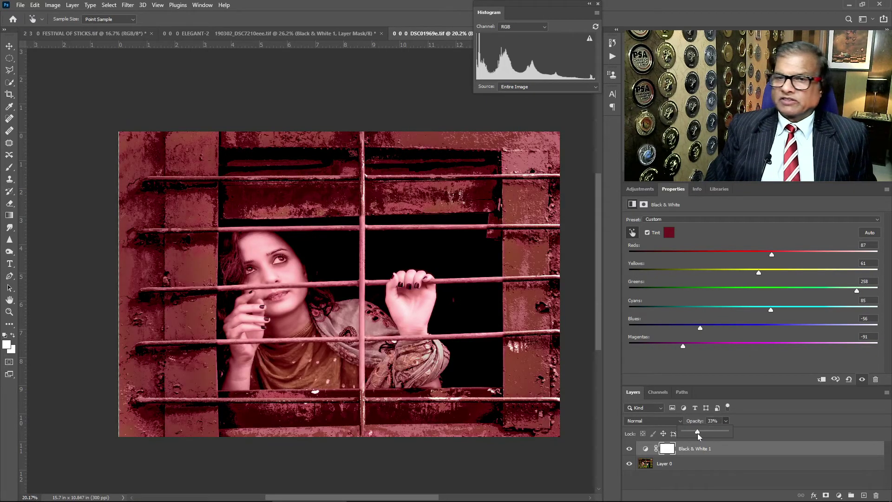
{"action": "left_click_drag", "start_coordinate": [698, 433], "coordinate": [734, 431]}
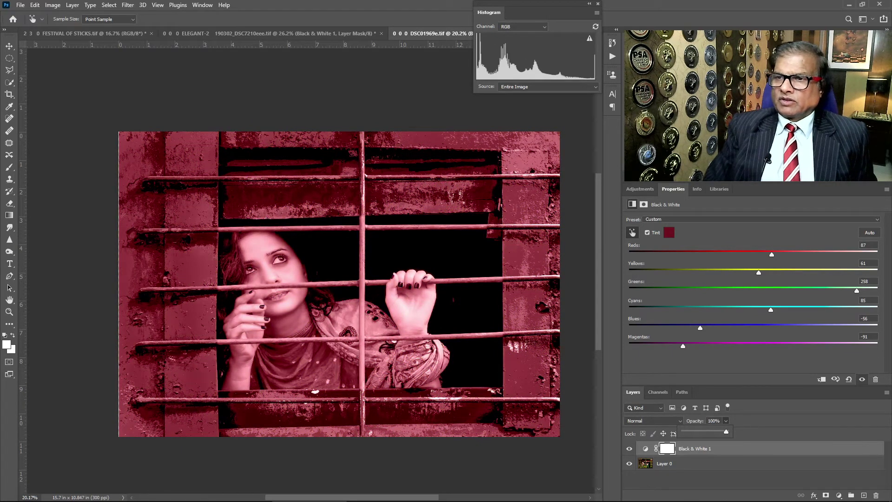
{"action": "left_click", "coordinate": [90, 32]}
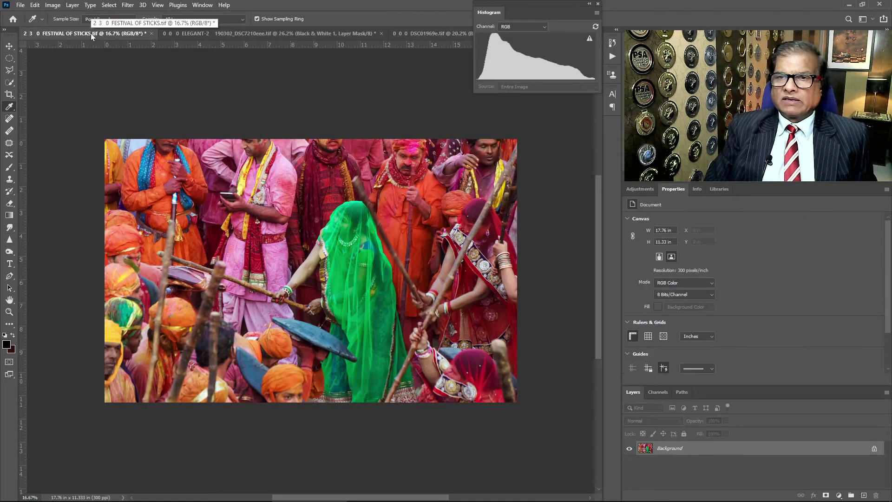
- Zoom into the Festival of Sticks photo and add a Default Black & White adjustment layer
{"action": "scroll", "coordinate": [137, 325], "scroll_direction": "up", "scroll_amount": 1}
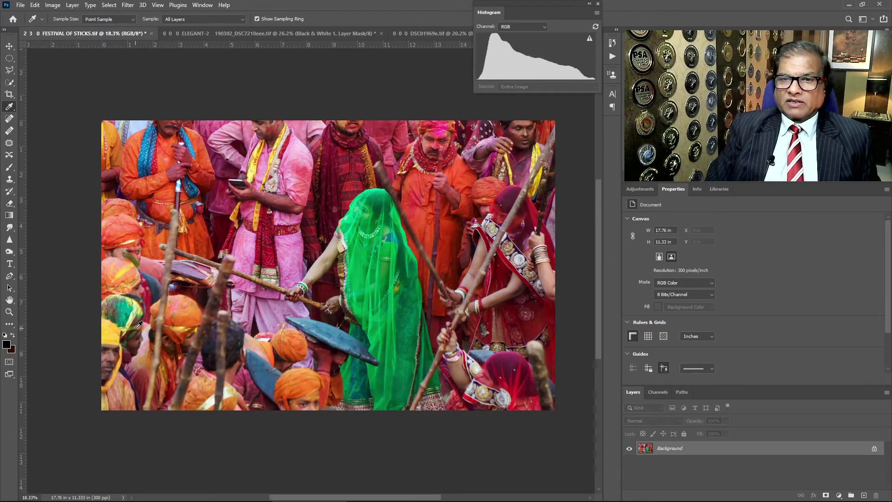
{"action": "scroll", "coordinate": [380, 140], "scroll_direction": "up", "scroll_amount": 1}
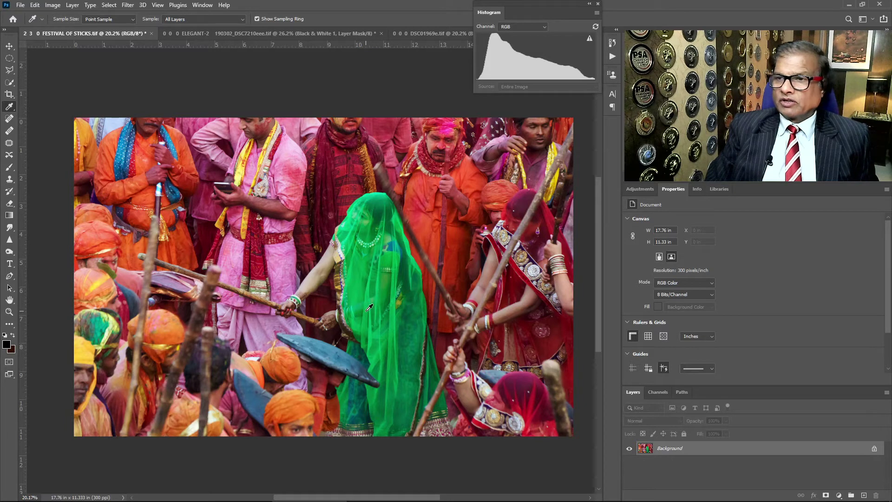
{"action": "left_click", "coordinate": [641, 189]}
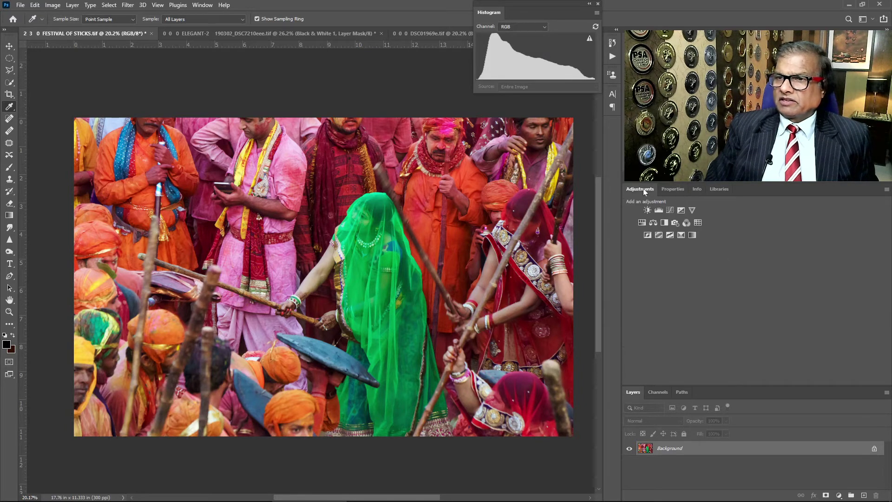
{"action": "left_click", "coordinate": [664, 223]}
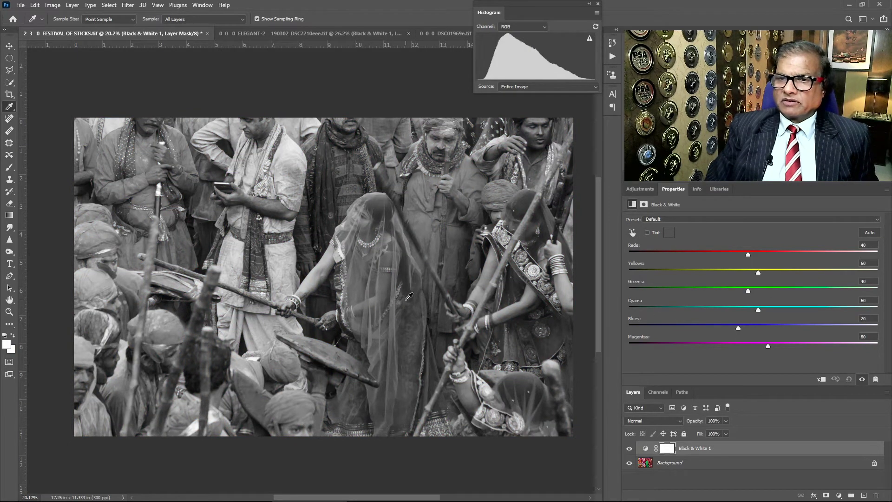
{"action": "left_click", "coordinate": [365, 278]}
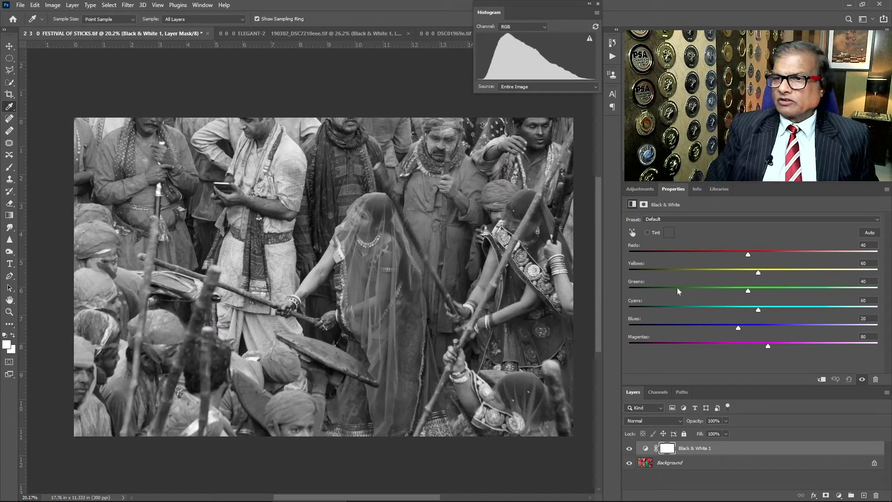
- Drag on the photo to brighten greens and cyans (Cyans 110) and darken magentas to -118
{"action": "left_click", "coordinate": [631, 232]}
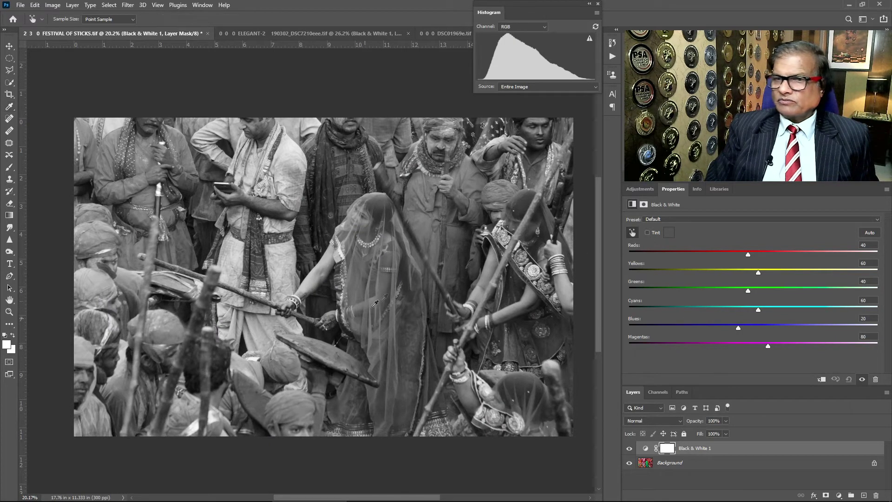
{"action": "left_click_drag", "start_coordinate": [360, 273], "coordinate": [413, 274]}
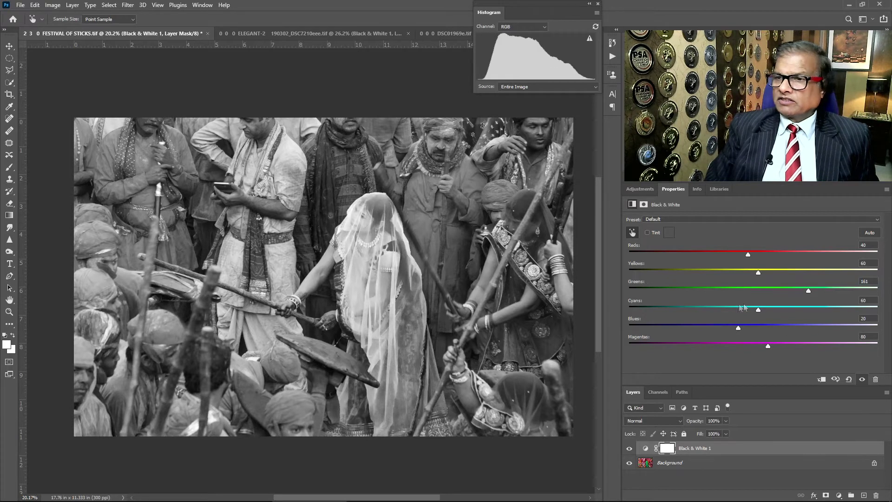
{"action": "left_click_drag", "start_coordinate": [767, 308], "coordinate": [781, 308]}
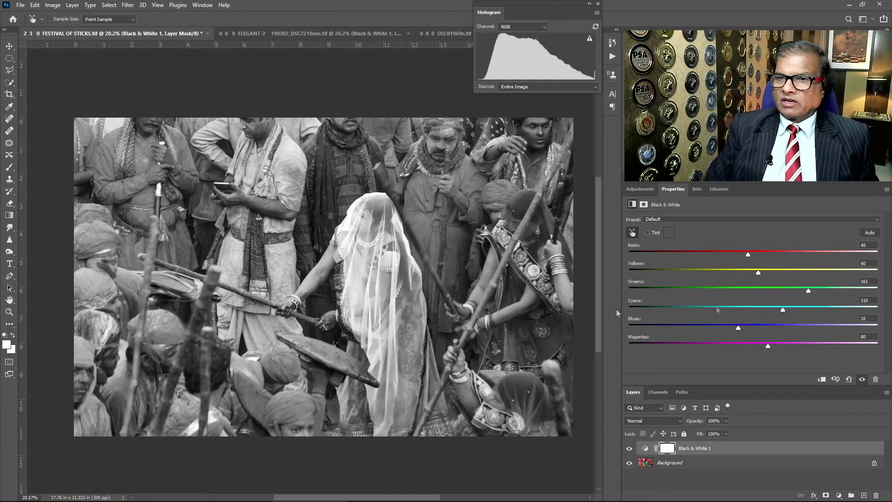
{"action": "left_click_drag", "start_coordinate": [469, 183], "coordinate": [453, 182]}
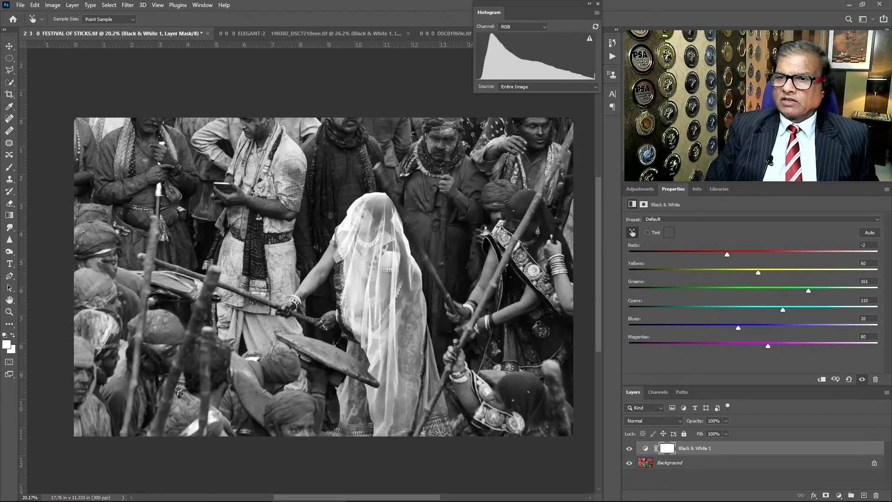
{"action": "left_click_drag", "start_coordinate": [453, 182], "coordinate": [471, 180]}
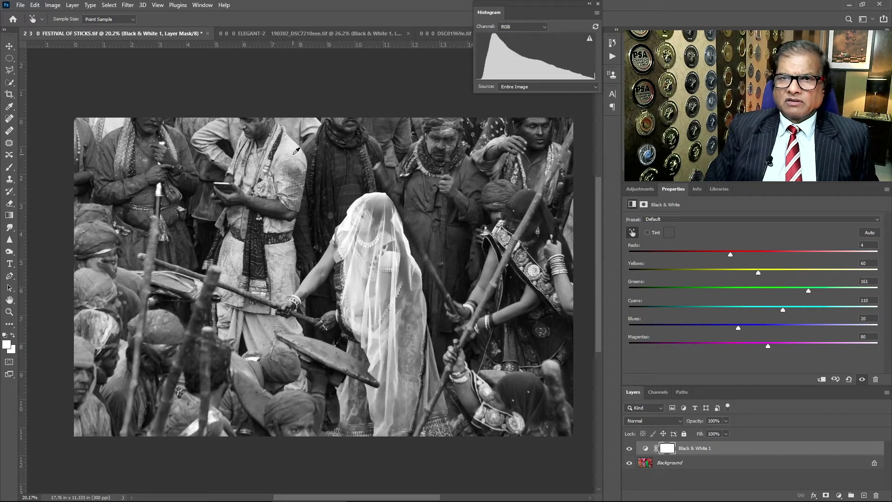
{"action": "left_click_drag", "start_coordinate": [293, 157], "coordinate": [201, 161]}
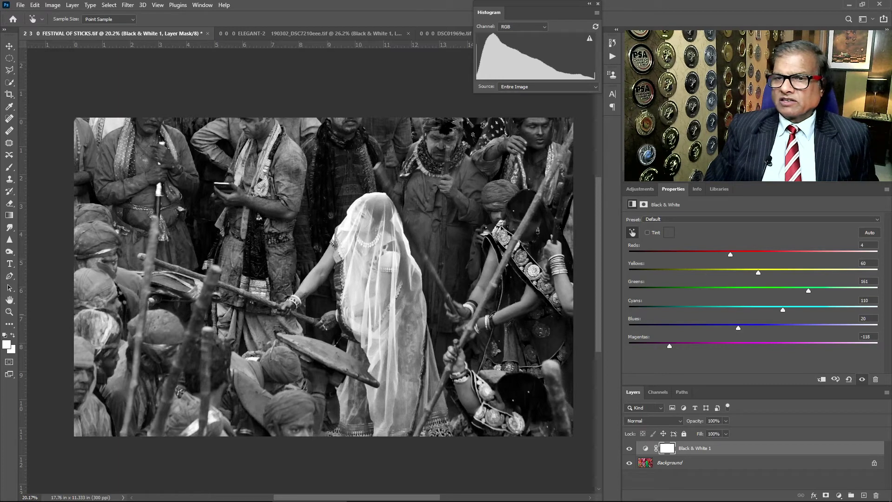
- Fine-tune the reds to 21 and darken the greens slightly to 144
{"action": "left_click_drag", "start_coordinate": [523, 284], "coordinate": [526, 292]}
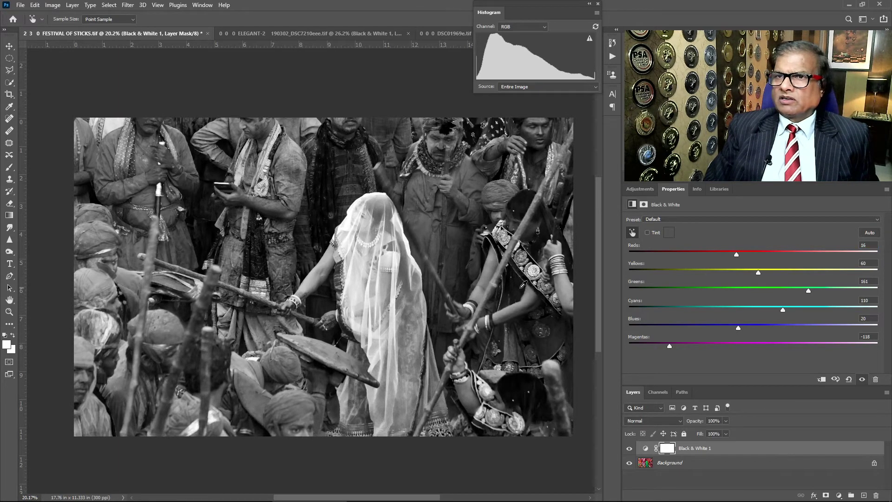
{"action": "left_click_drag", "start_coordinate": [514, 291], "coordinate": [519, 291]}
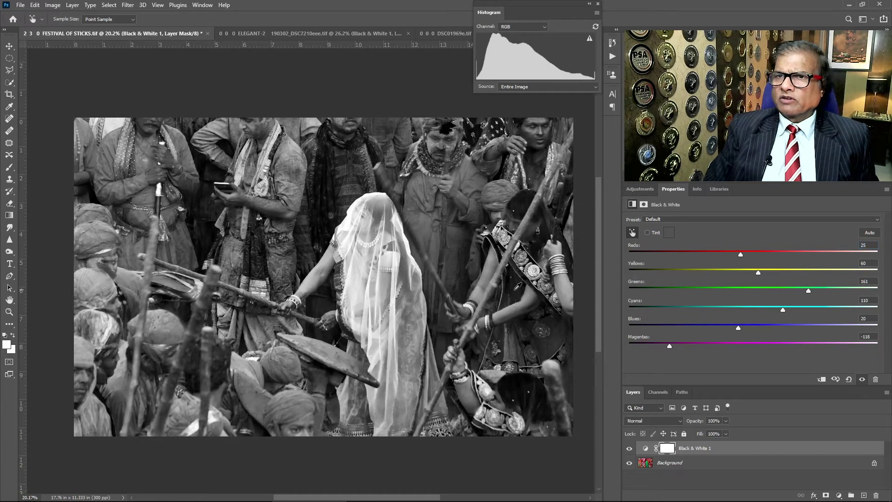
{"action": "left_click_drag", "start_coordinate": [548, 237], "coordinate": [554, 238]}
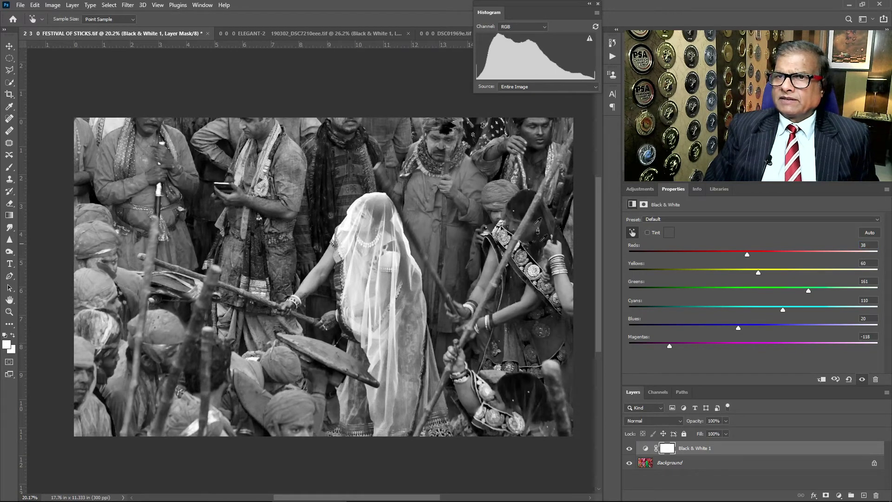
{"action": "left_click_drag", "start_coordinate": [534, 239], "coordinate": [539, 239]}
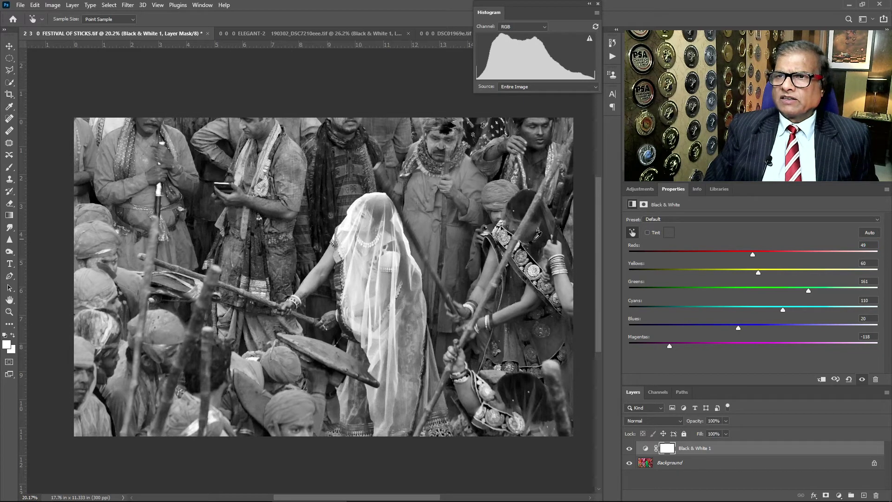
{"action": "left_click_drag", "start_coordinate": [537, 235], "coordinate": [529, 238]}
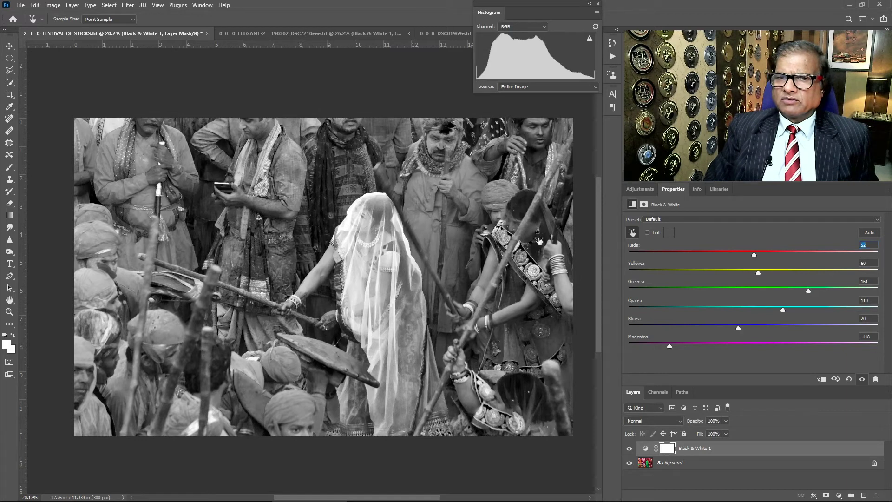
{"action": "left_click_drag", "start_coordinate": [550, 239], "coordinate": [554, 241]}
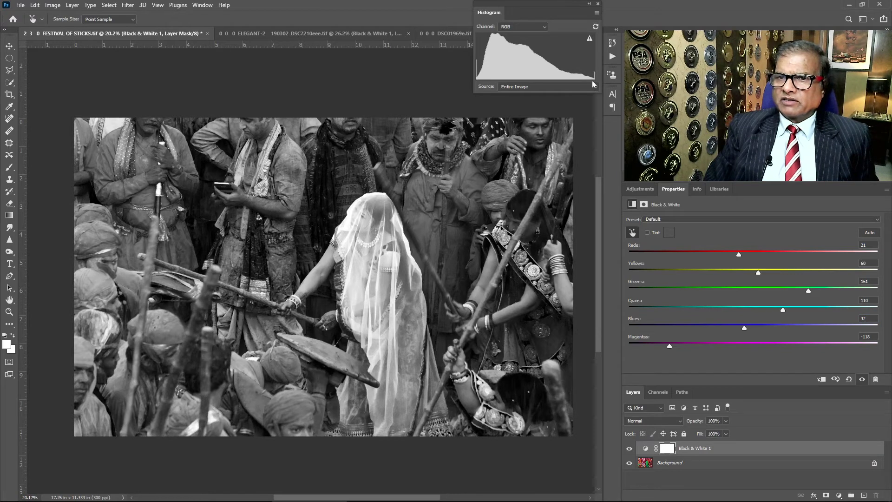
{"action": "left_click_drag", "start_coordinate": [354, 208], "coordinate": [351, 209]}
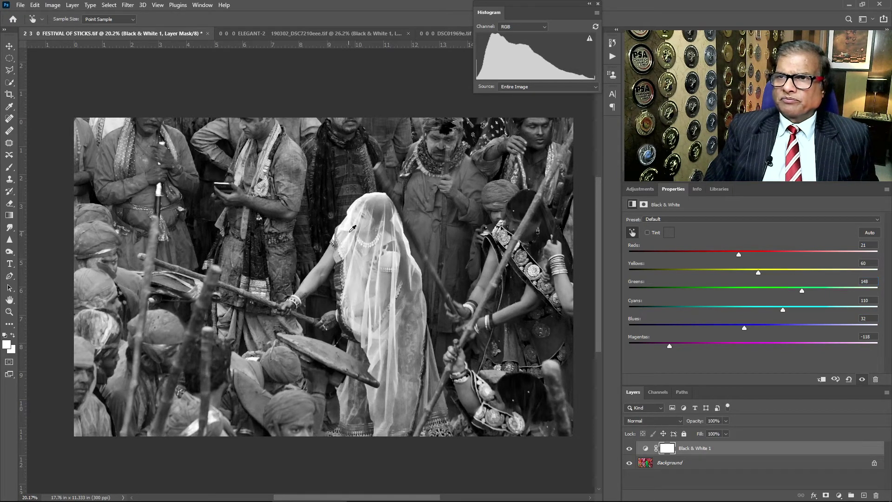
{"action": "left_click_drag", "start_coordinate": [355, 228], "coordinate": [350, 235]}
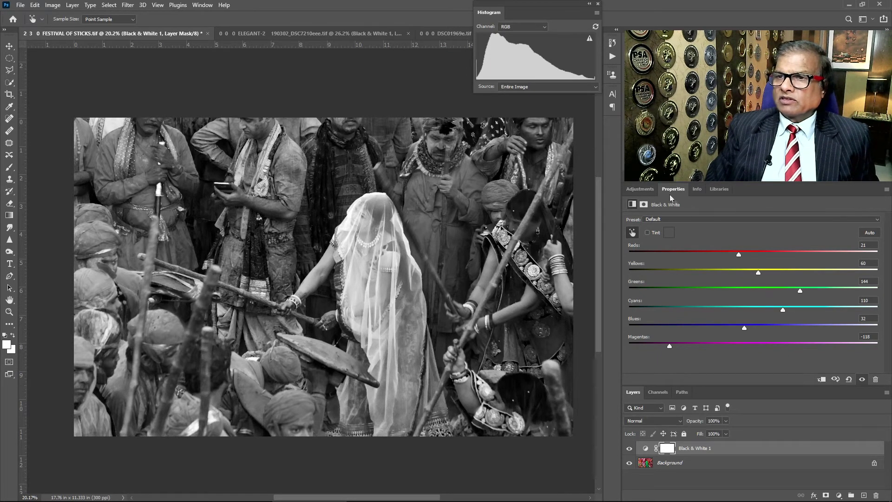
- Add a two-point Curves adjustment with the shadow point pulled down, plus an empty Layer 1 on top
{"action": "left_click", "coordinate": [640, 189]}
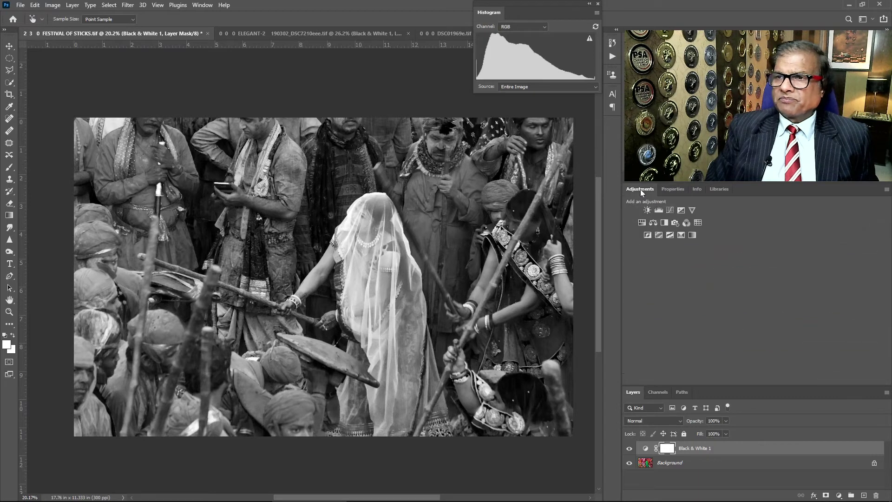
{"action": "left_click", "coordinate": [670, 210]}
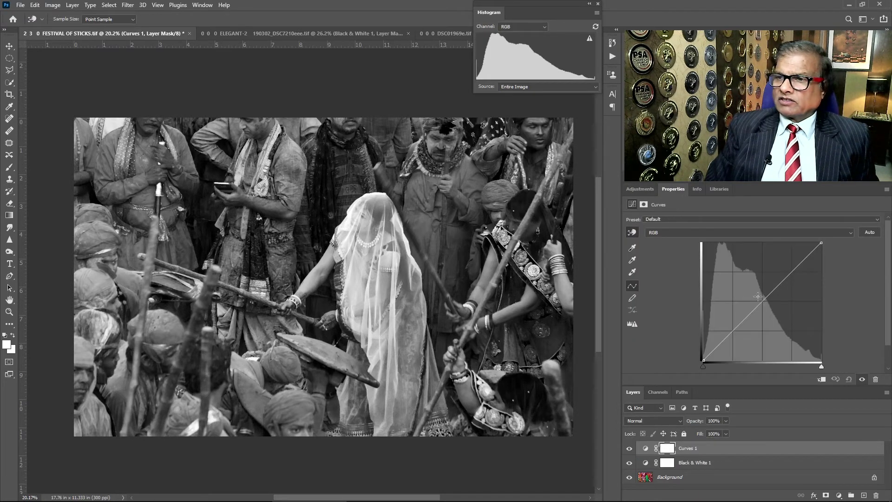
{"action": "mouse_move", "coordinate": [762, 299]}
{"action": "left_mouse_down"}
{"action": "mouse_move", "coordinate": [767, 307]}
{"action": "mouse_move", "coordinate": [725, 344]}
{"action": "left_mouse_up"}
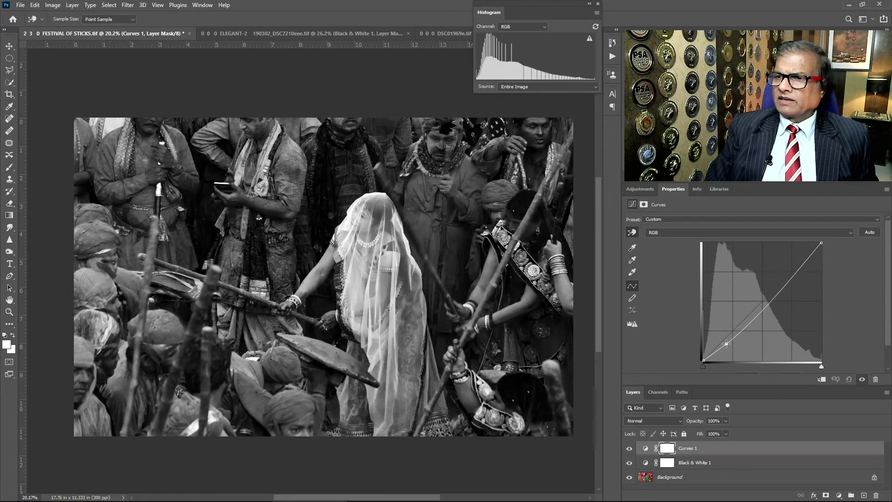
{"action": "left_click_drag", "start_coordinate": [760, 308], "coordinate": [761, 305]}
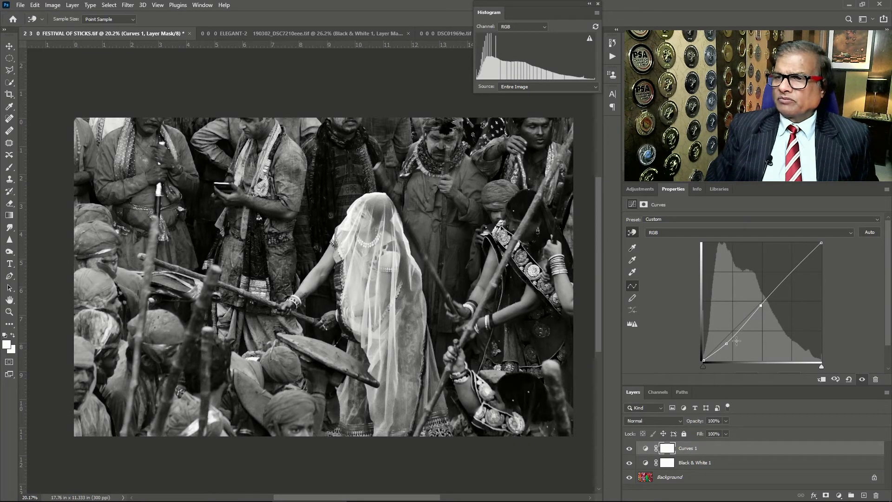
{"action": "left_click_drag", "start_coordinate": [726, 343], "coordinate": [729, 344]}
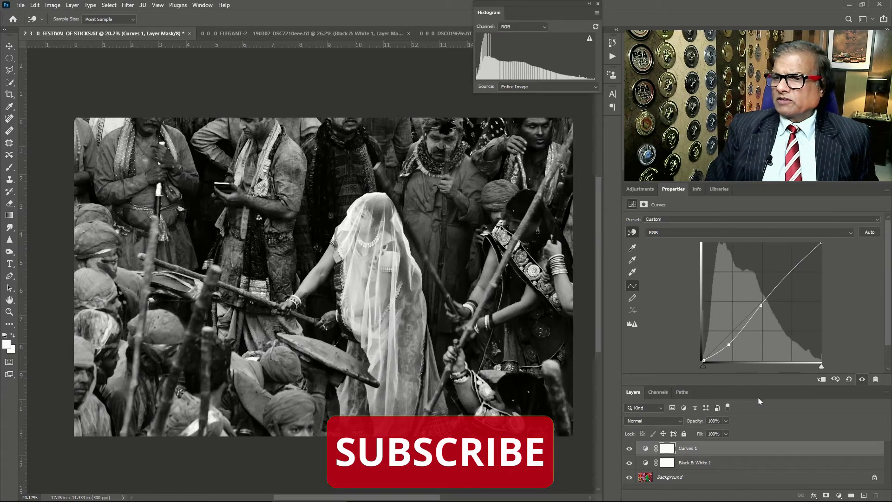
{"action": "left_click", "coordinate": [863, 495]}
{"action": "key", "text": "i"}
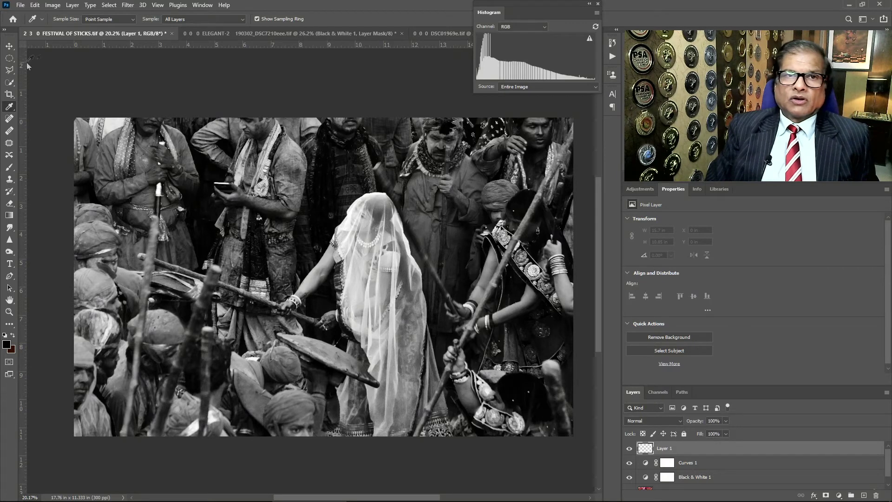
- Draw an upright oval around the veiled woman and invert the selection to everything outside it
{"action": "left_click", "coordinate": [12, 61]}
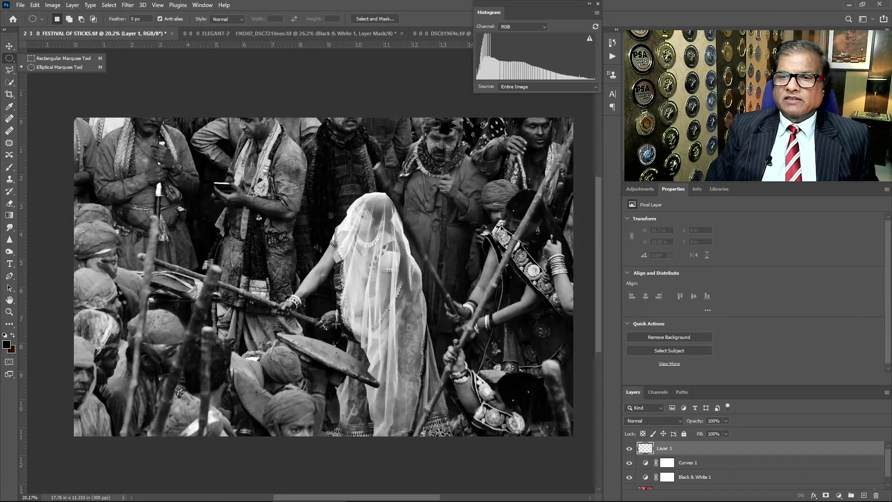
{"action": "mouse_move", "coordinate": [336, 361]}
{"action": "left_mouse_down"}
{"action": "mouse_move", "coordinate": [429, 136]}
{"action": "mouse_move", "coordinate": [501, 66]}
{"action": "left_mouse_up"}
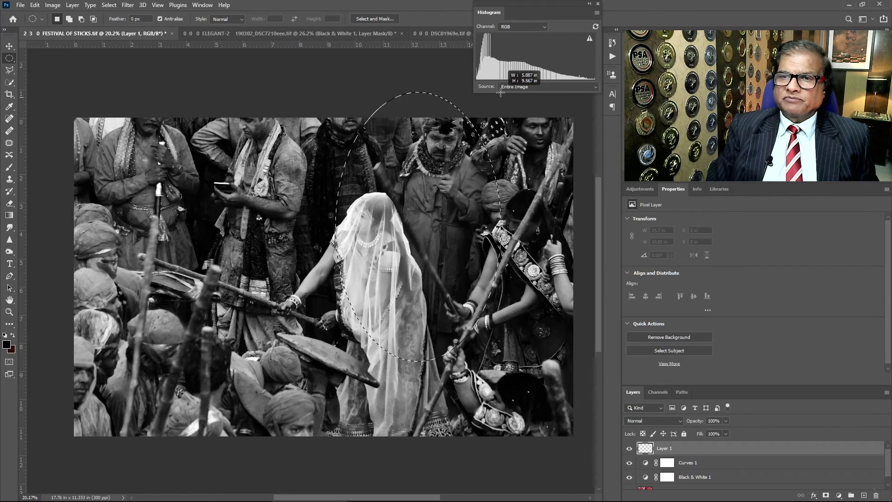
{"action": "left_click_drag", "start_coordinate": [406, 248], "coordinate": [344, 337]}
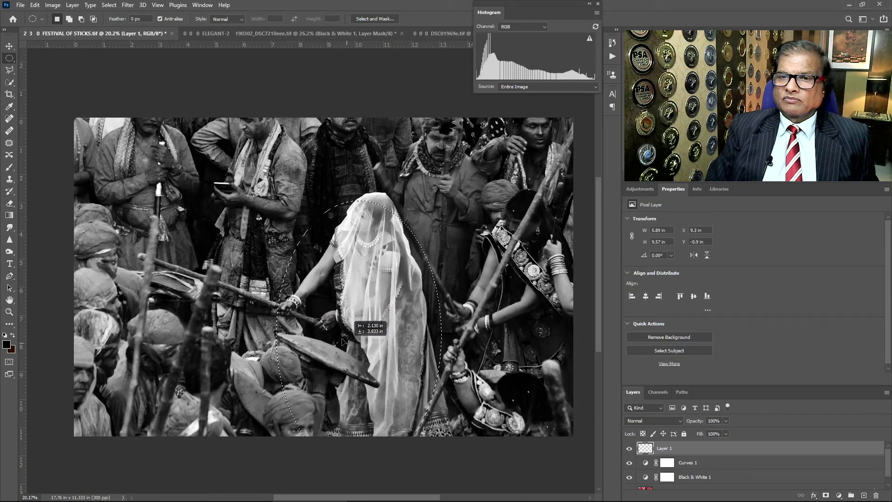
{"action": "left_click_drag", "start_coordinate": [344, 338], "coordinate": [344, 312]}
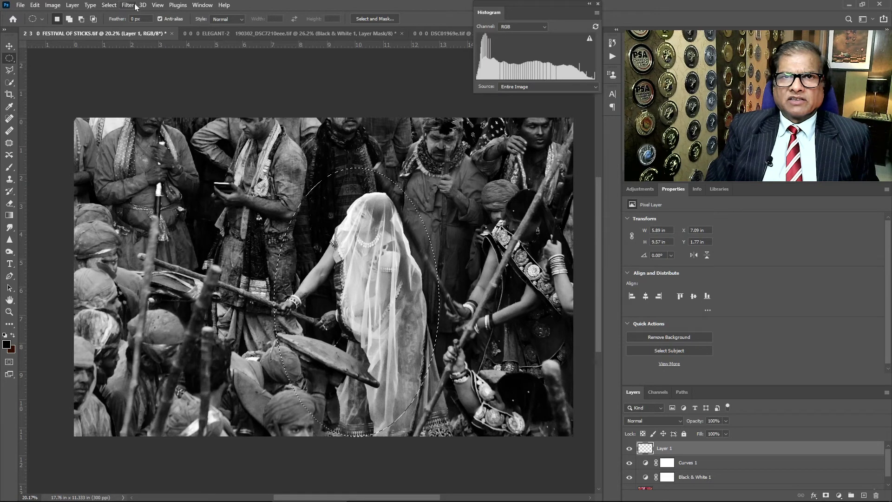
{"action": "left_click", "coordinate": [108, 5]}
{"action": "left_click", "coordinate": [120, 42]}
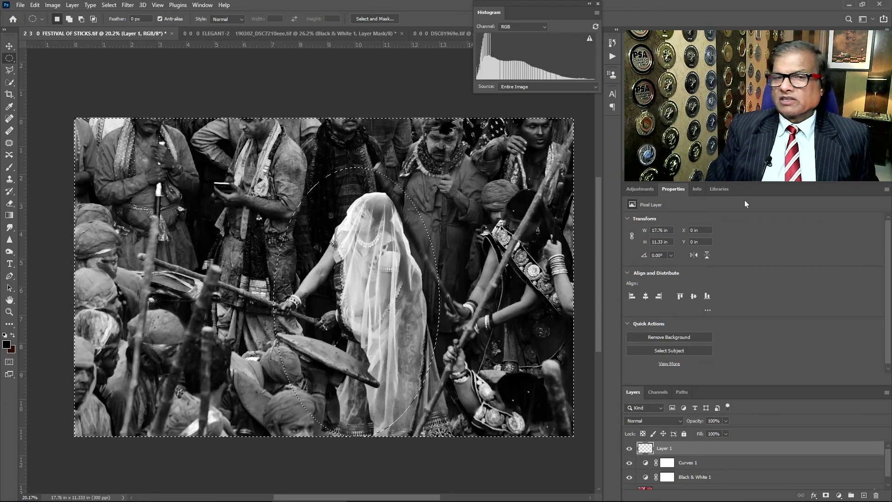
{"action": "left_click", "coordinate": [9, 324]}
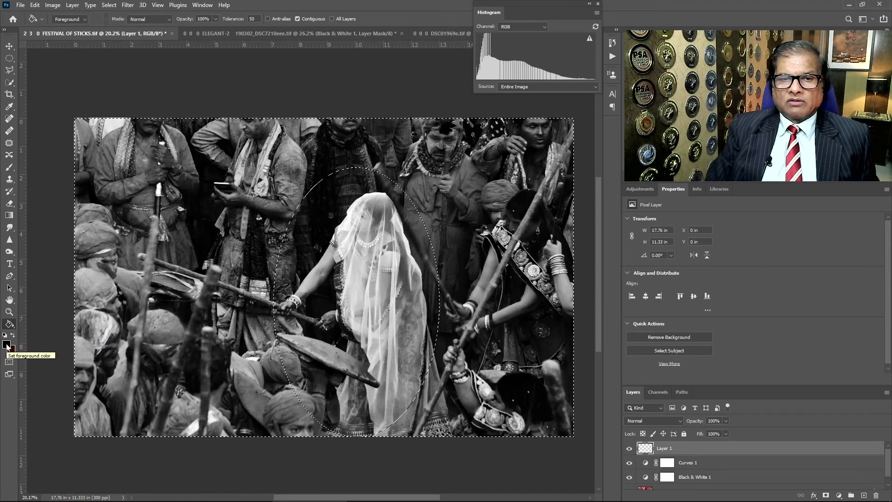
- Fill the area outside the oval with black, set Layer 1 to Soft Light, and deselect
{"action": "left_click", "coordinate": [209, 327]}
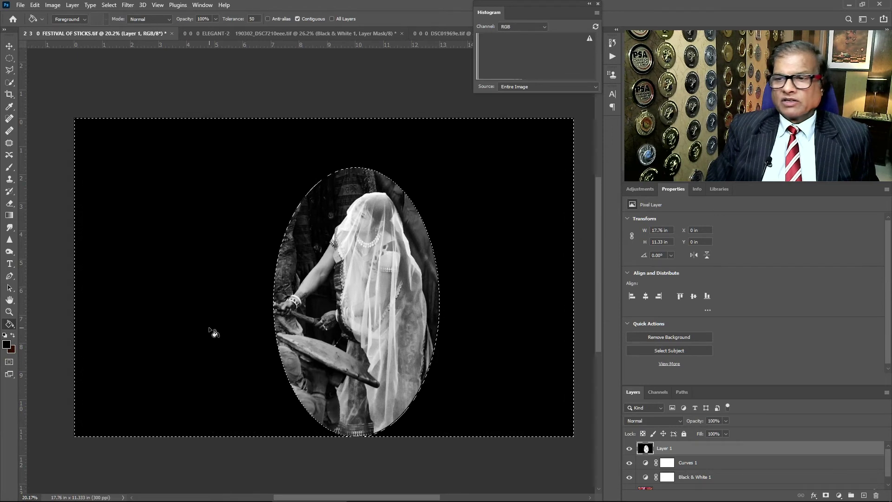
{"action": "left_click", "coordinate": [646, 420]}
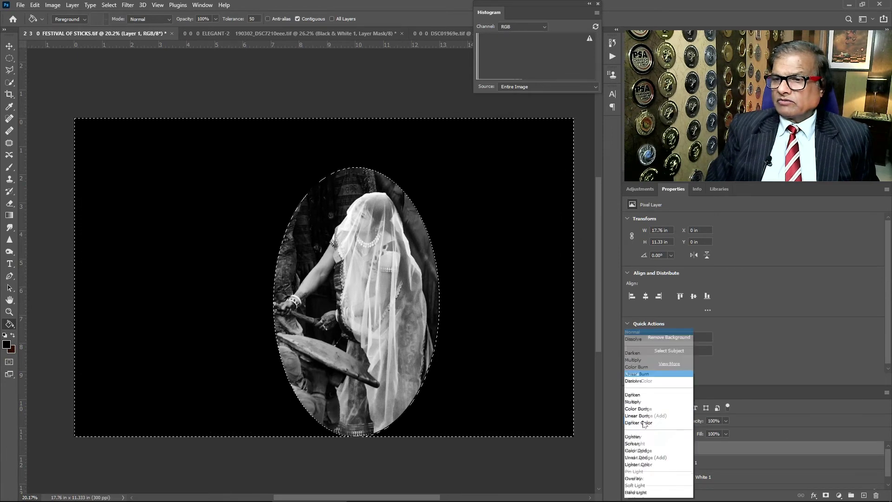
{"action": "left_click", "coordinate": [639, 390]}
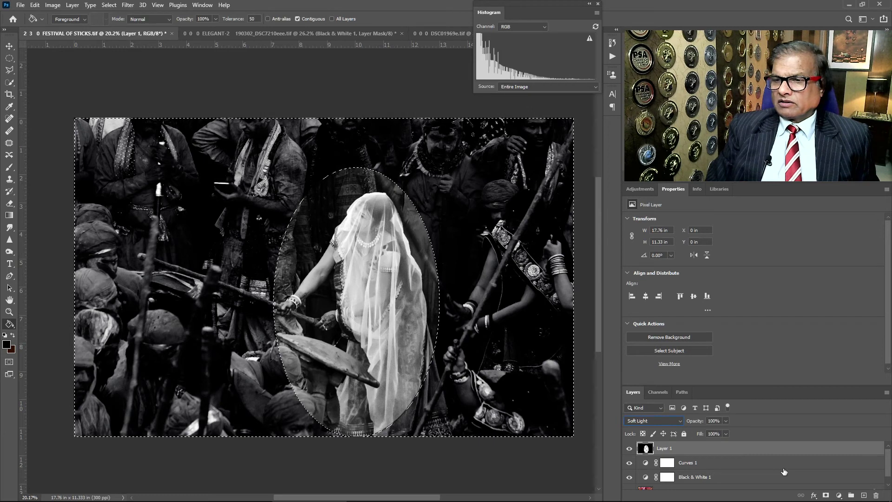
{"action": "key", "text": "ctrl+d"}
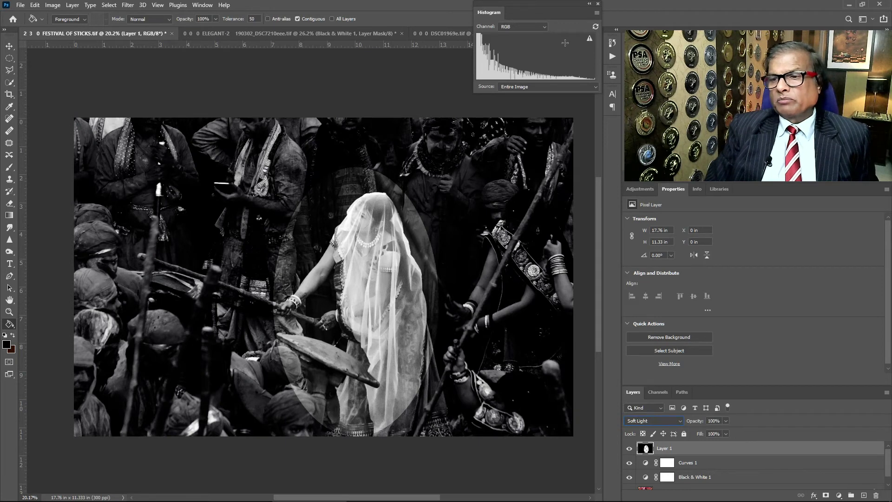
{"action": "left_click", "coordinate": [127, 6]}
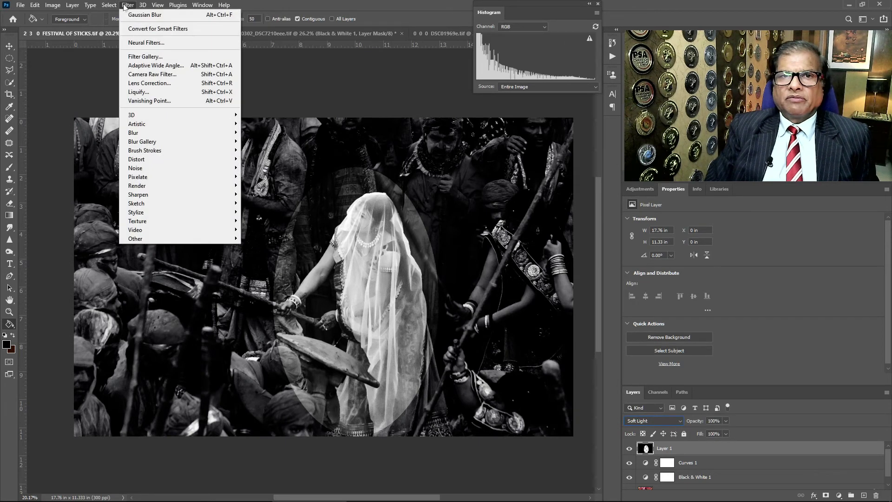
- Apply a Gaussian Blur of radius 378.2 to the vignette layer
{"action": "mouse_move", "coordinate": [142, 141]}
{"action": "left_click", "coordinate": [267, 167]}
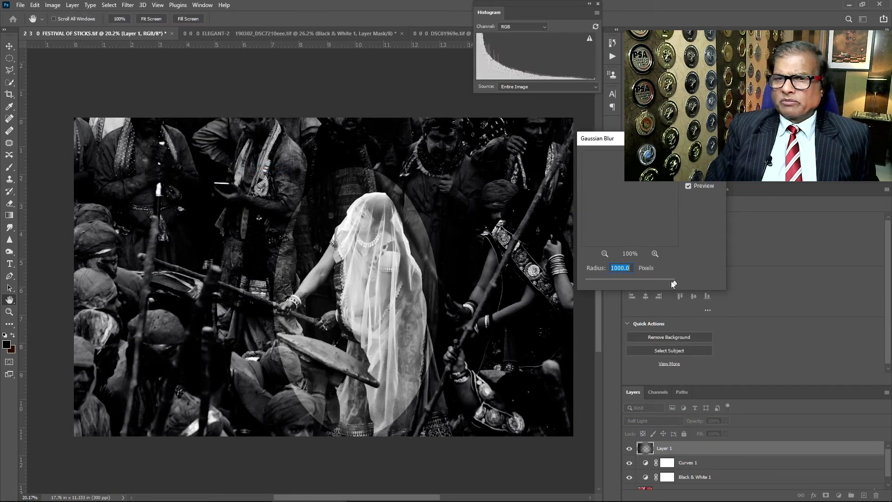
{"action": "left_click_drag", "start_coordinate": [673, 280], "coordinate": [661, 282]}
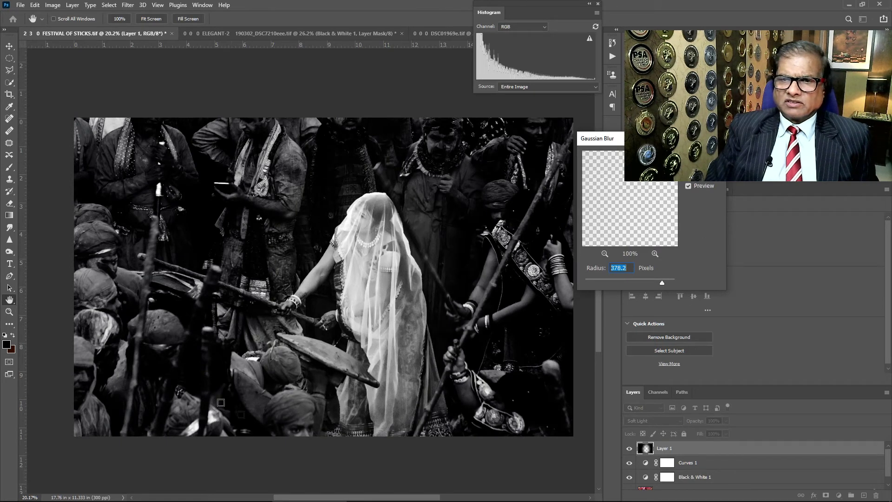
{"action": "key", "text": "Return"}
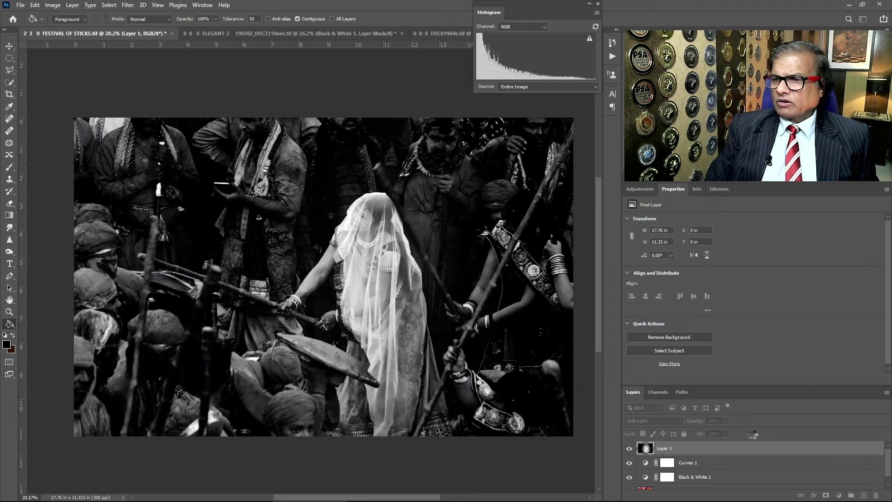
- Lower Layer 1 opacity to 59% and toggle its visibility to compare before and after
{"action": "left_click", "coordinate": [726, 420]}
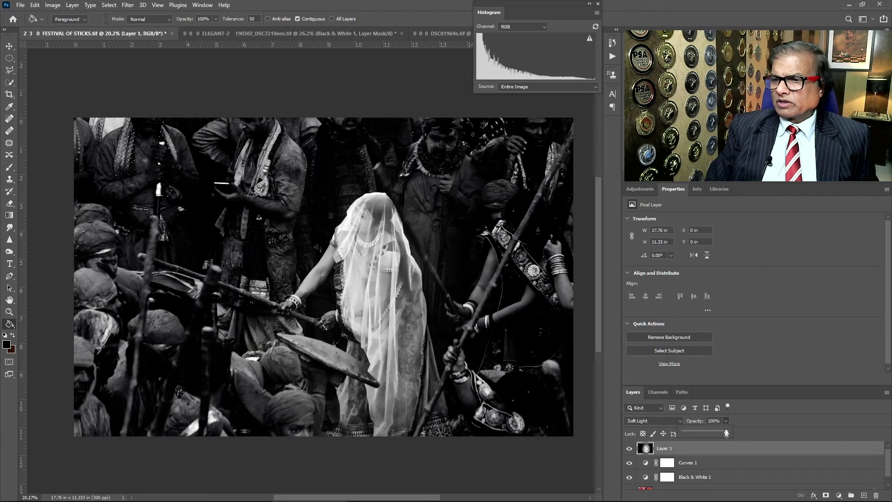
{"action": "left_click_drag", "start_coordinate": [715, 435], "coordinate": [709, 434]}
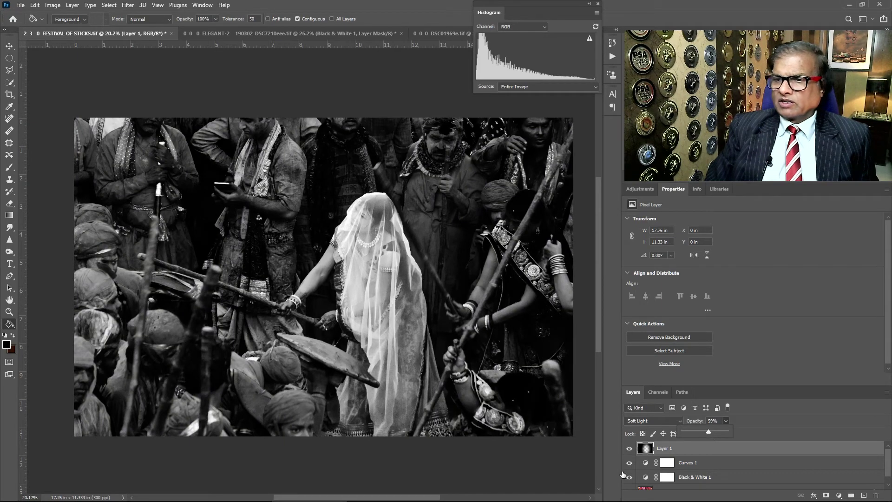
{"action": "left_click", "coordinate": [630, 448]}
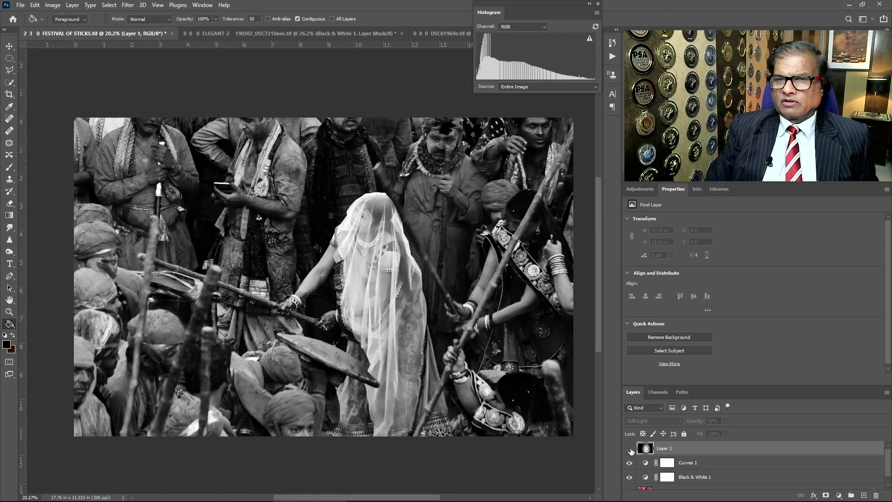
{"action": "left_click", "coordinate": [629, 448]}
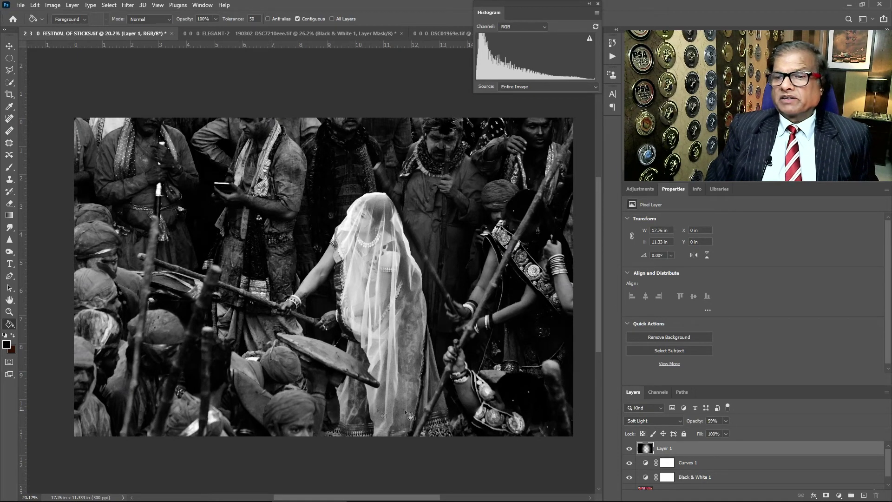
{"action": "left_click", "coordinate": [629, 449]}
{"action": "left_click", "coordinate": [629, 449]}
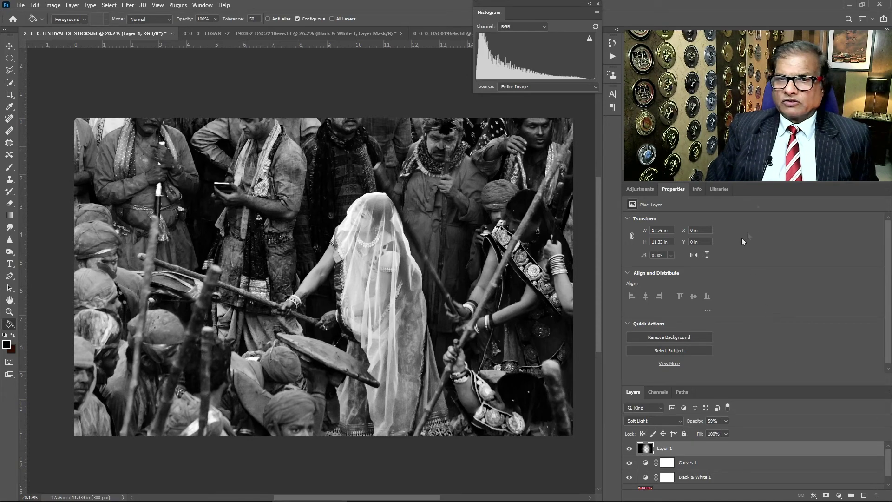
- Add a Curves adjustment above Layer 1 with the midtones pulled down, then bring up ELEGANT-2
{"action": "left_click", "coordinate": [640, 189]}
{"action": "left_click", "coordinate": [655, 205]}
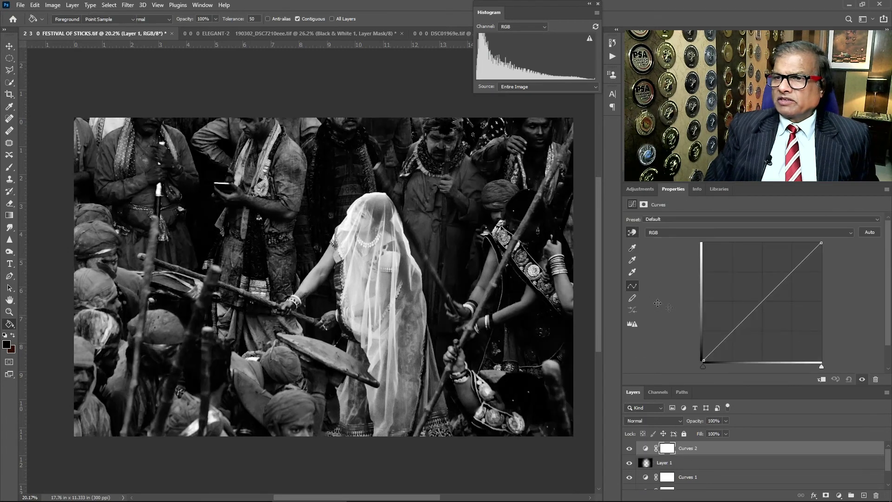
{"action": "left_click_drag", "start_coordinate": [733, 326], "coordinate": [735, 333]}
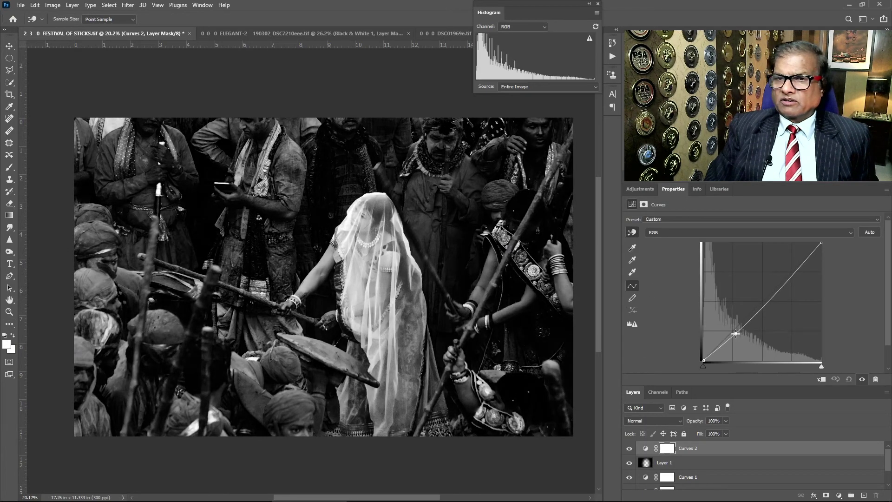
{"action": "left_click_drag", "start_coordinate": [735, 333], "coordinate": [737, 329]}
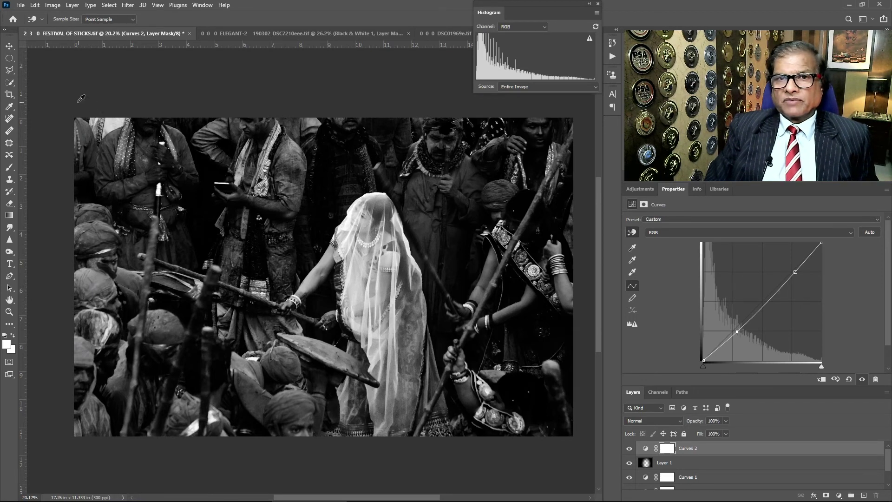
{"action": "left_click", "coordinate": [312, 34]}
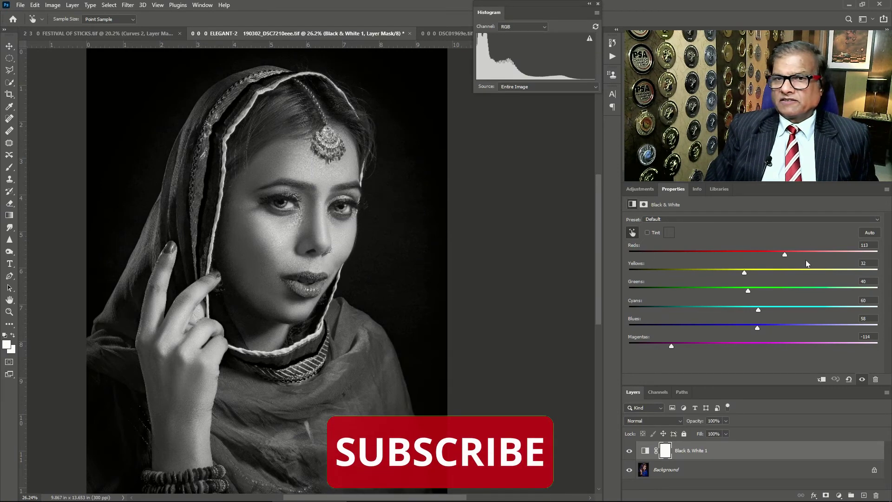
- Set the portrait's Magentas to -198 and Blues to 26, then bring up DSC01969e.tif
{"action": "key", "text": "g"}
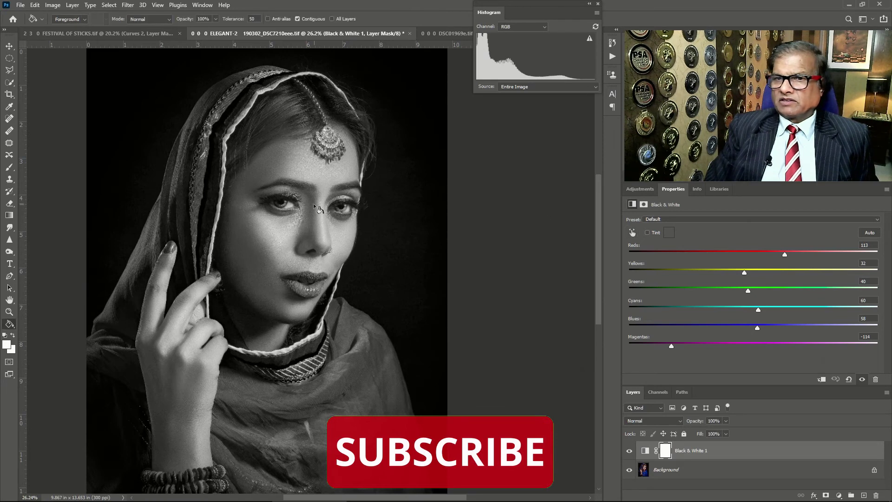
{"action": "left_click", "coordinate": [632, 232]}
{"action": "left_click_drag", "start_coordinate": [434, 214], "coordinate": [398, 219]}
{"action": "left_click_drag", "start_coordinate": [383, 392], "coordinate": [361, 392]}
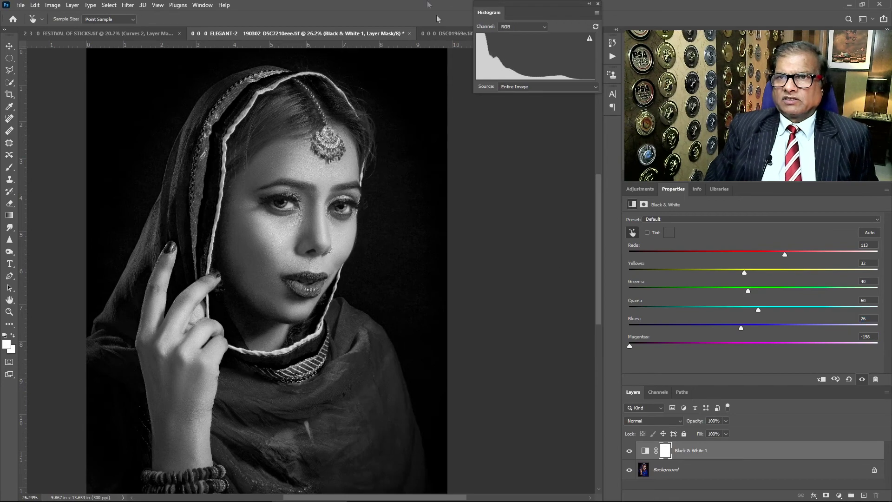
{"action": "left_click", "coordinate": [445, 33]}
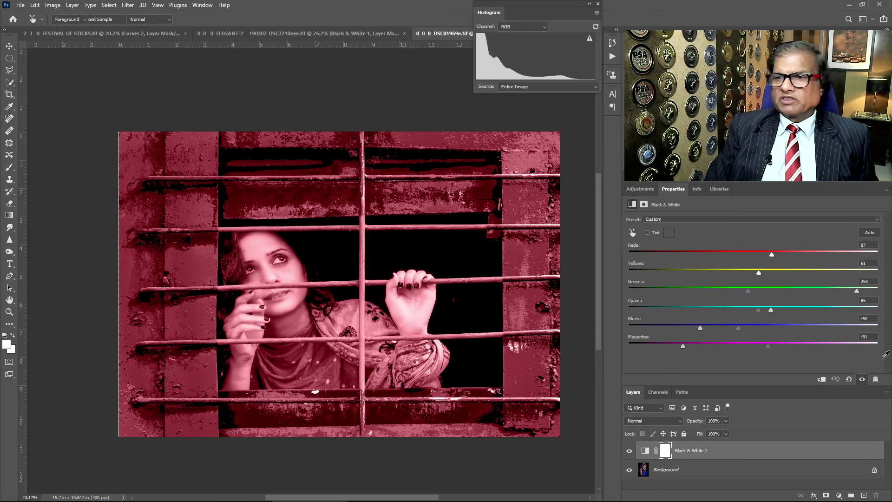
- Turn off Tint in the window photo's Black & White conversion and add a Curves adjustment
{"action": "left_click", "coordinate": [647, 232]}
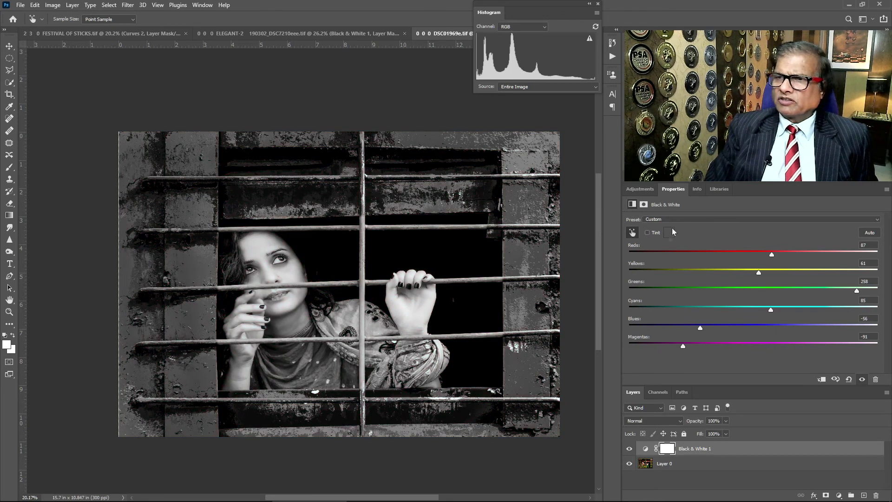
{"action": "left_click", "coordinate": [644, 189]}
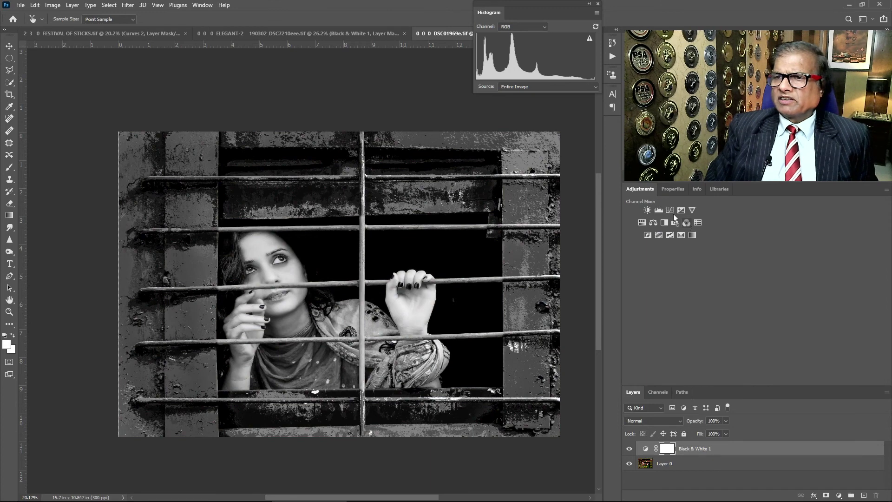
{"action": "left_click", "coordinate": [673, 190]}
{"action": "key", "text": "ctrl+m"}
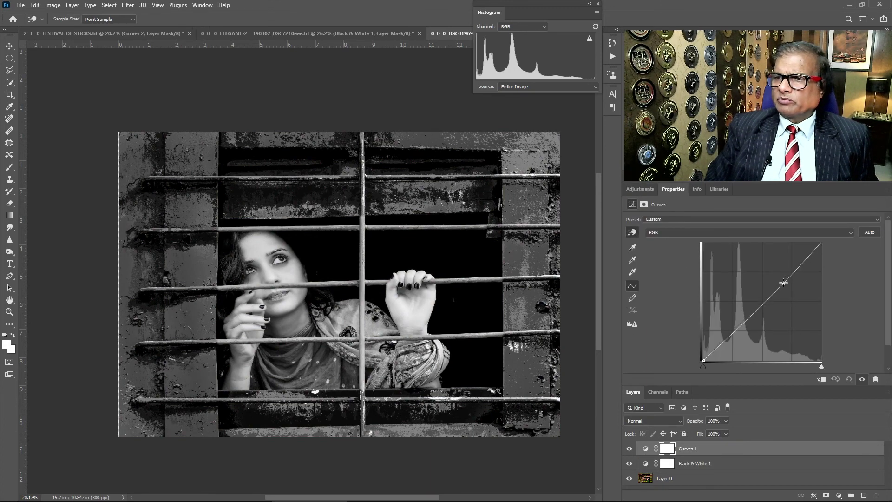
- Shape the curve into a contrast S, deepening the shadows and slightly lowering the highlights
{"action": "left_click_drag", "start_coordinate": [763, 300], "coordinate": [763, 305]}
{"action": "left_click_drag", "start_coordinate": [791, 275], "coordinate": [786, 268]}
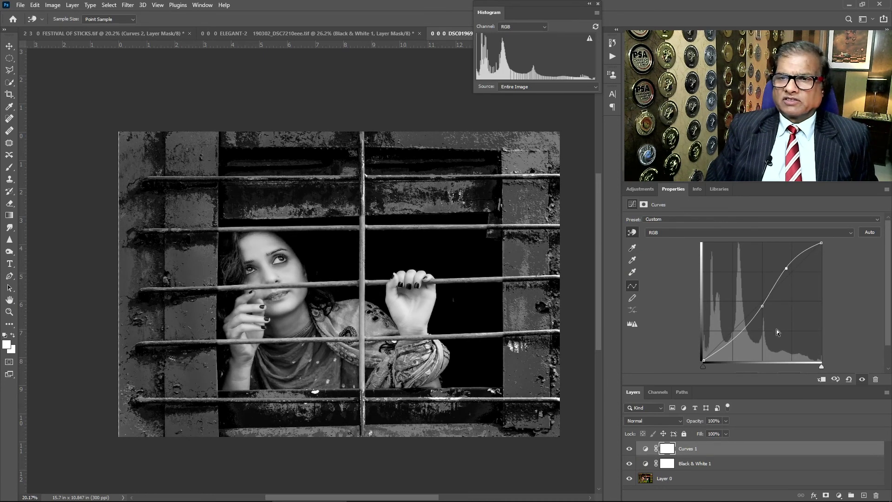
{"action": "left_click_drag", "start_coordinate": [761, 306], "coordinate": [755, 318]}
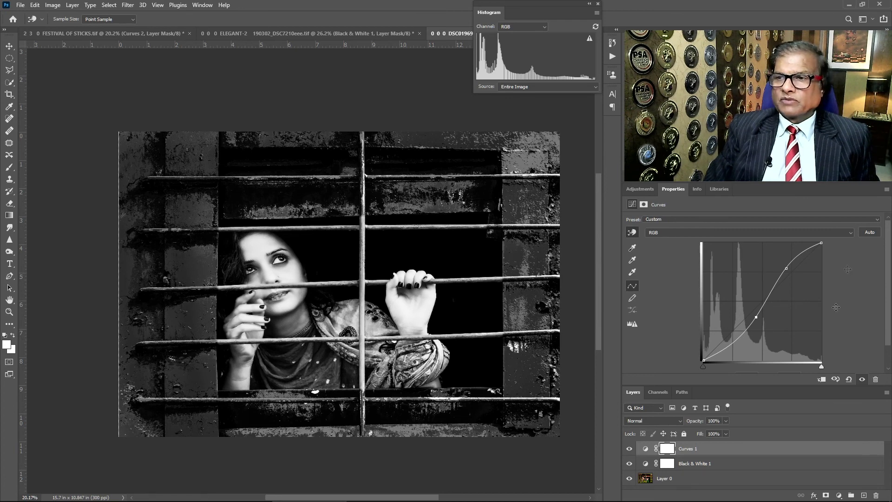
{"action": "left_click_drag", "start_coordinate": [786, 268], "coordinate": [786, 272]}
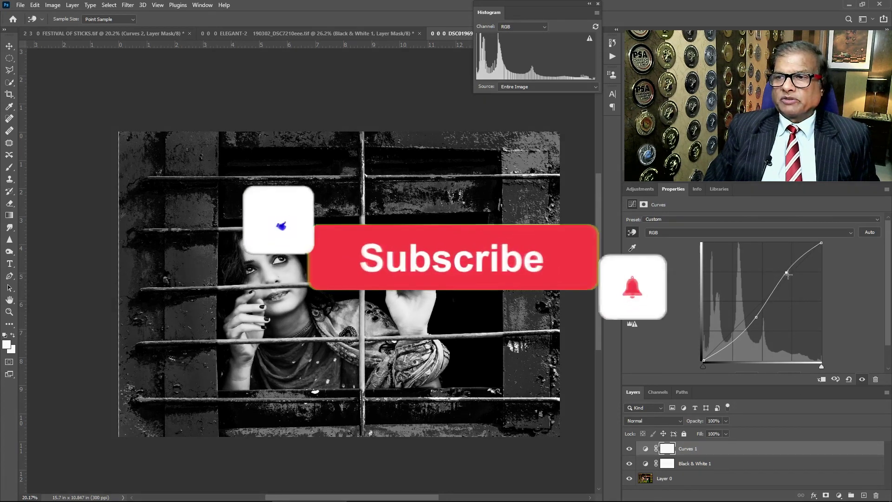
{"action": "left_click_drag", "start_coordinate": [755, 316], "coordinate": [739, 329]}
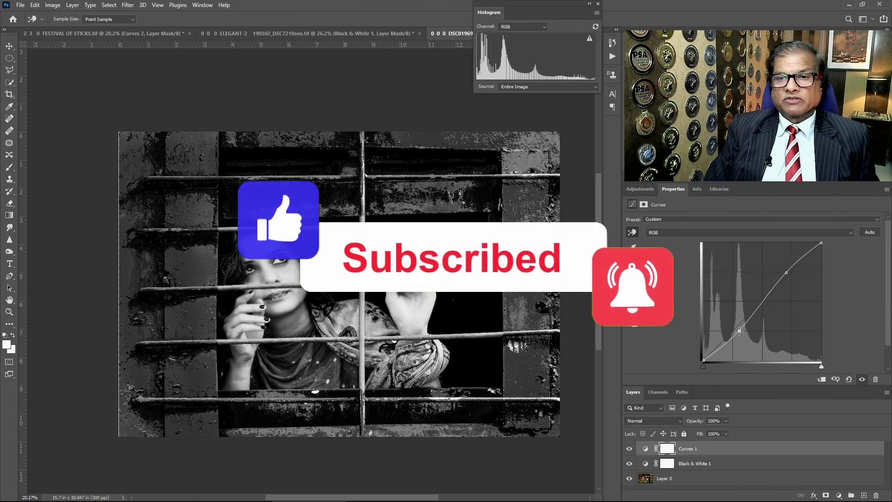